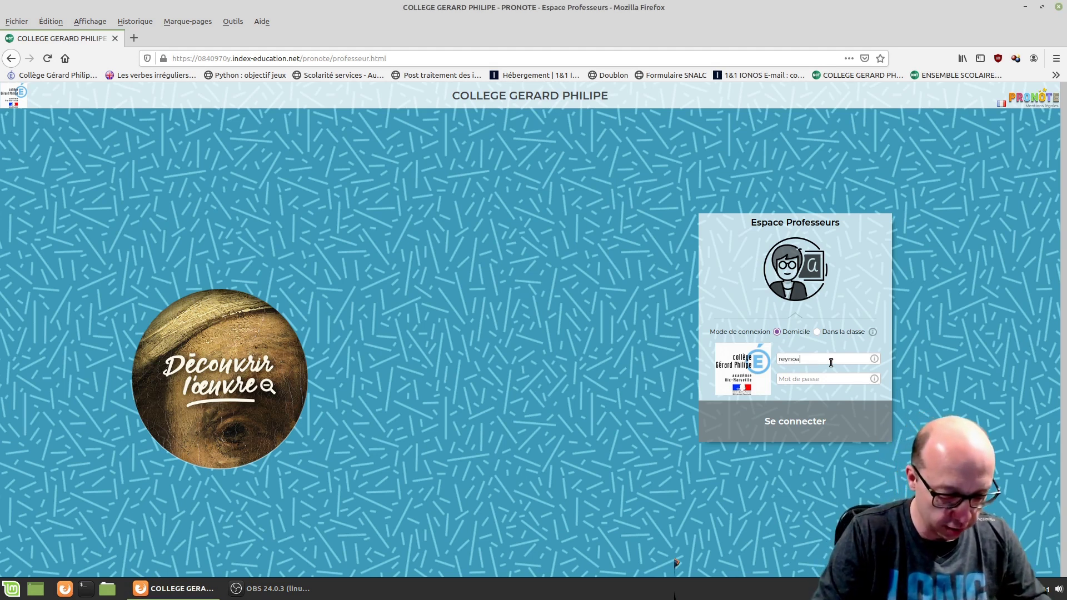
# Log in to the teacher space with the username and the account password.
pyautogui.write('••')
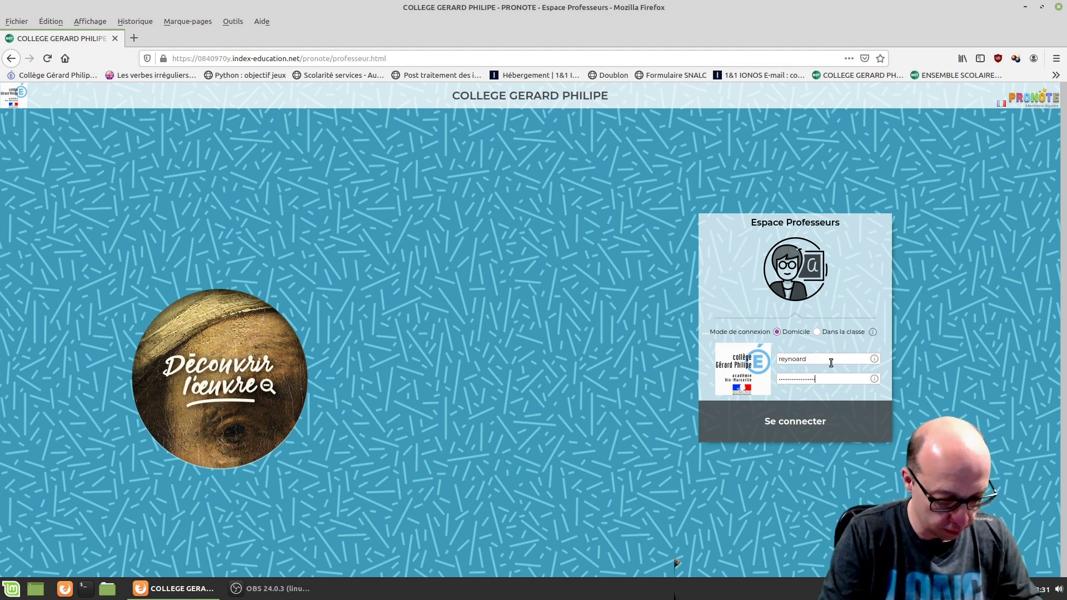
pyautogui.press('Return')
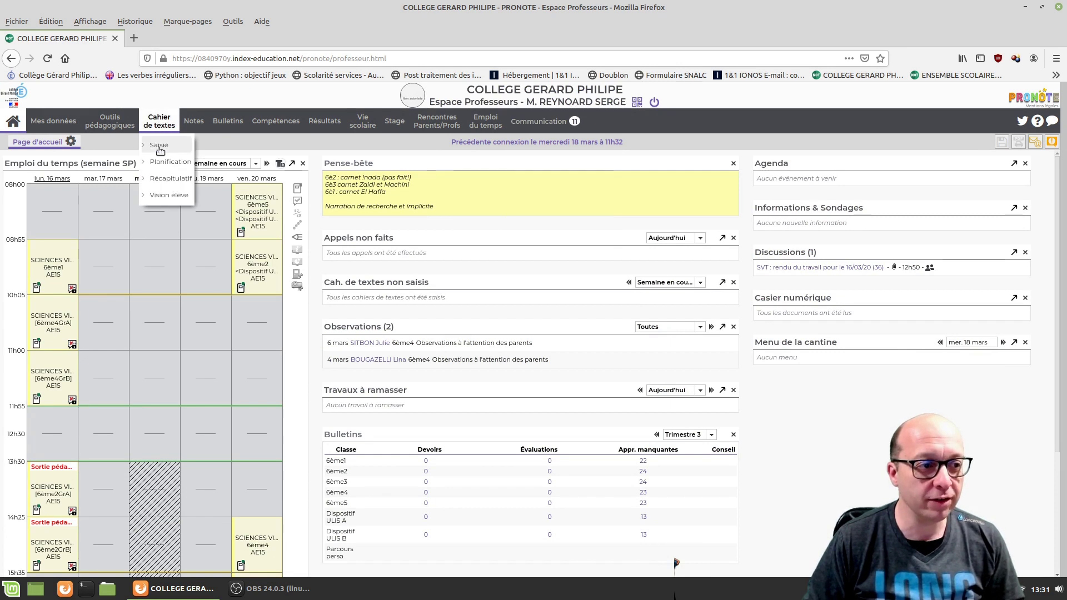
# Open lesson-log entry (Saisie) in the Cahier de textes and go to week 26, starting Monday 22 June.
pyautogui.click(159, 145)
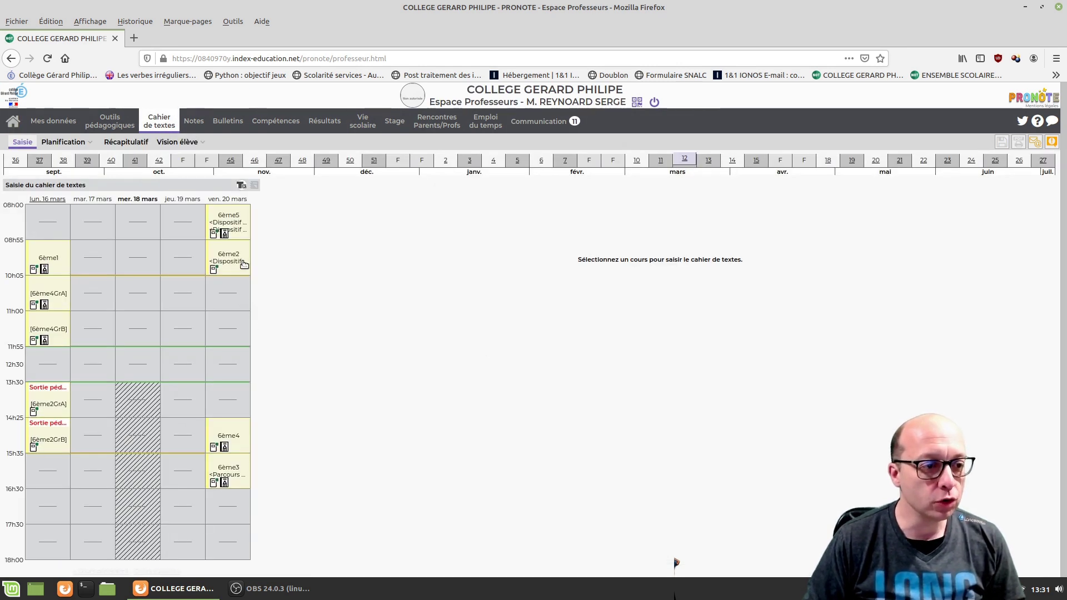
pyautogui.click(709, 161)
pyautogui.click(732, 160)
pyautogui.click(761, 161)
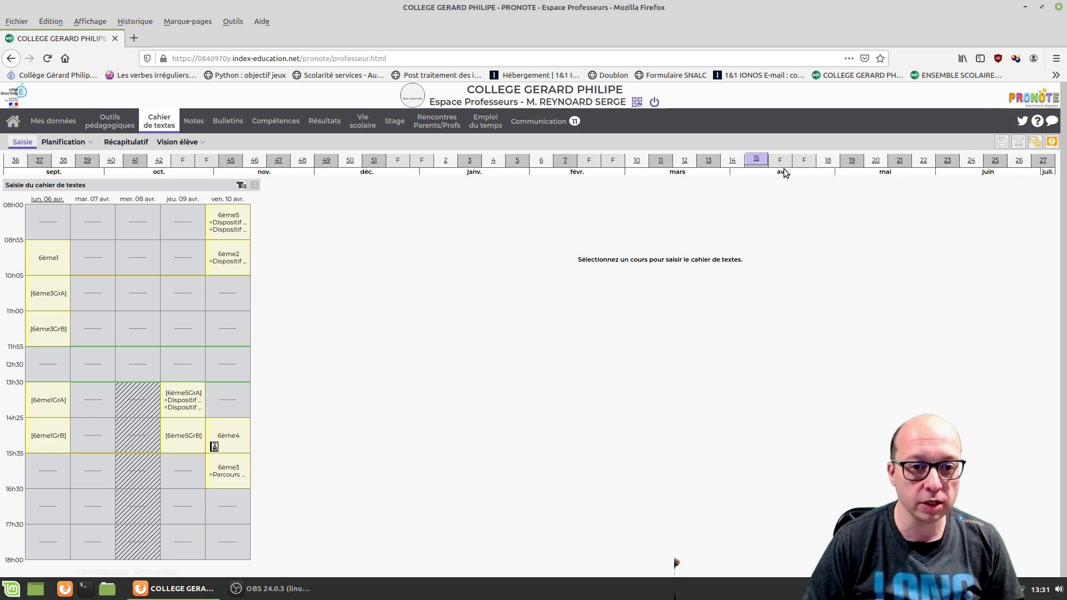
pyautogui.click(783, 165)
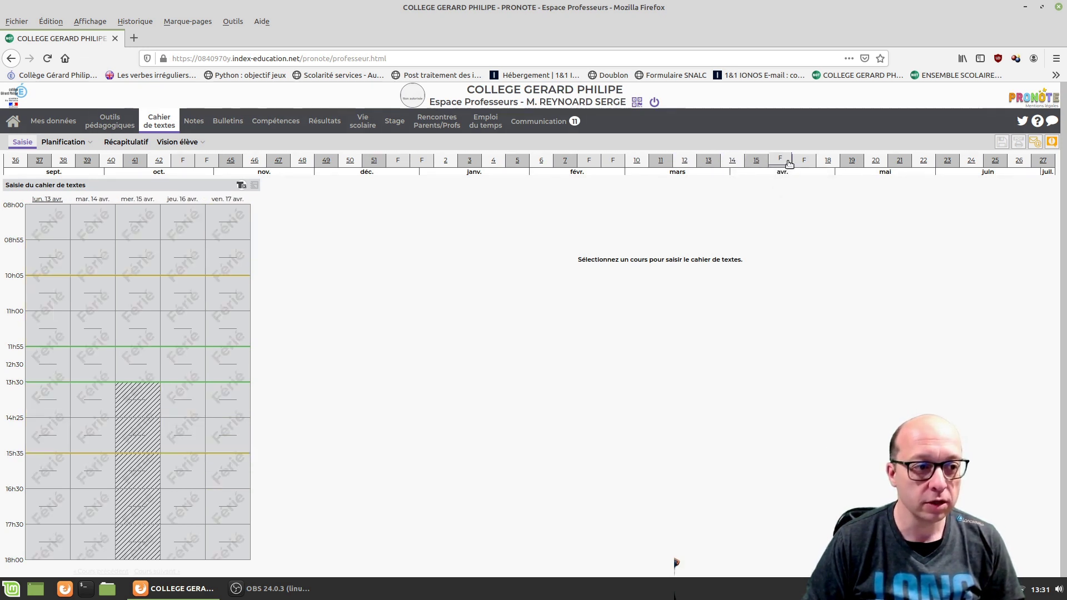
pyautogui.click(1037, 163)
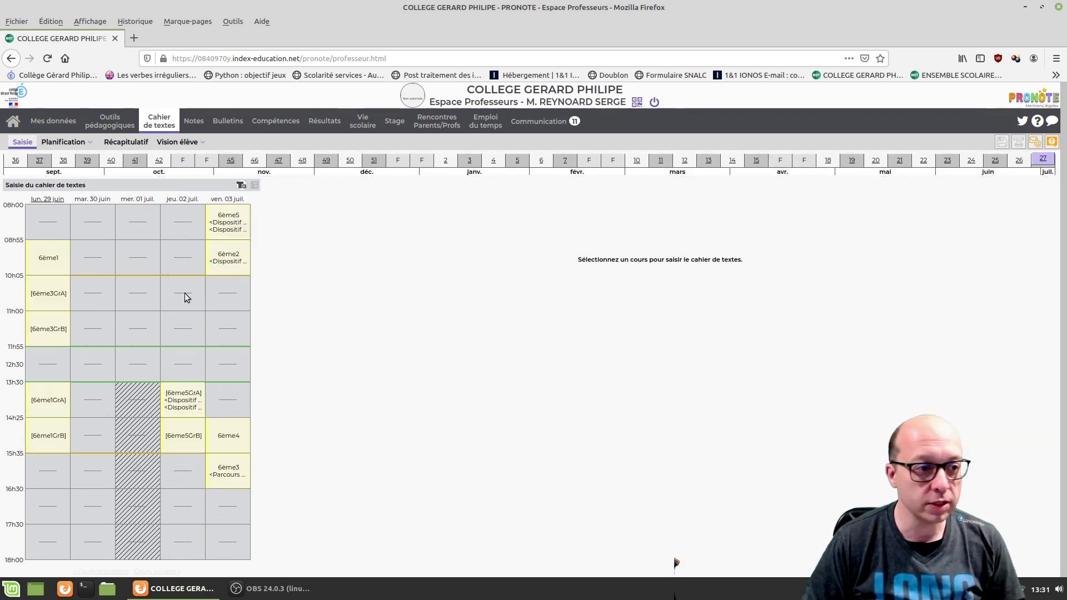
pyautogui.click(1019, 161)
# Select the 6ème2 lesson on Friday 26 June and enter "test pour devoir" as its content.
pyautogui.click(58, 259)
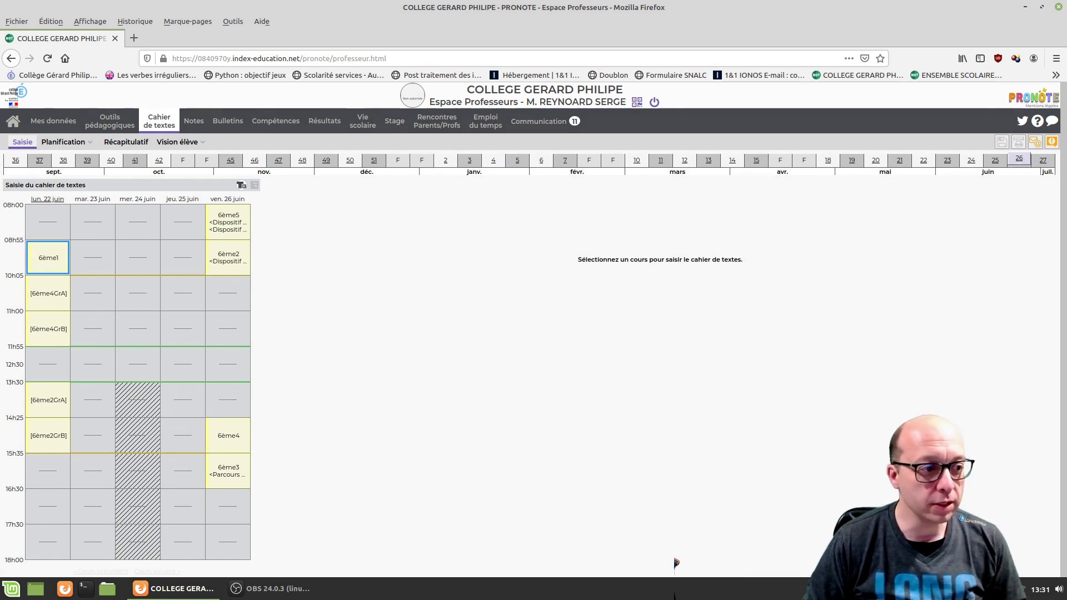
pyautogui.write('test p')
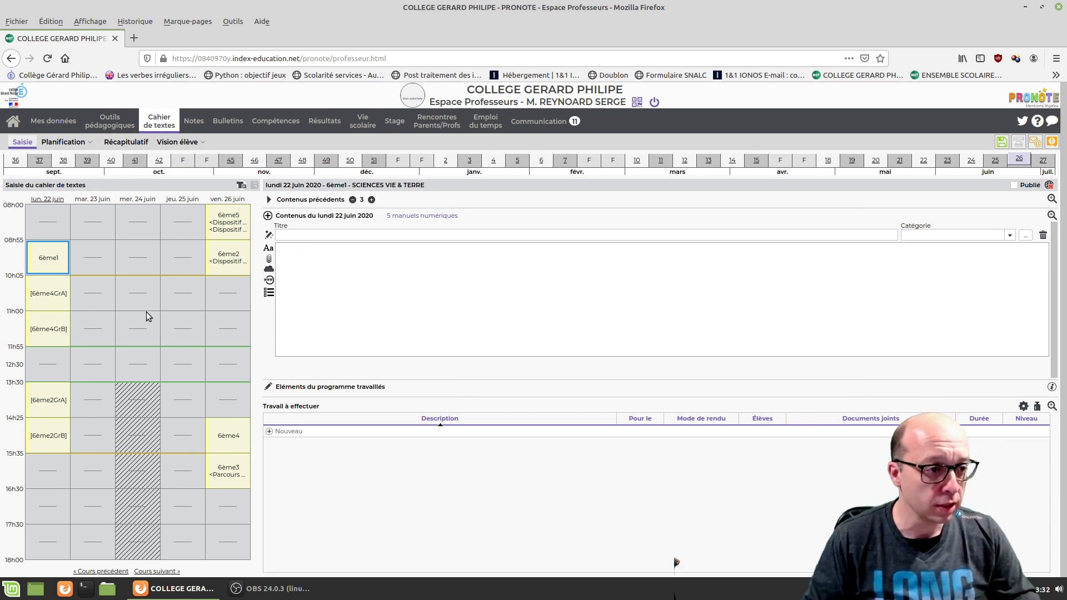
pyautogui.click(231, 257)
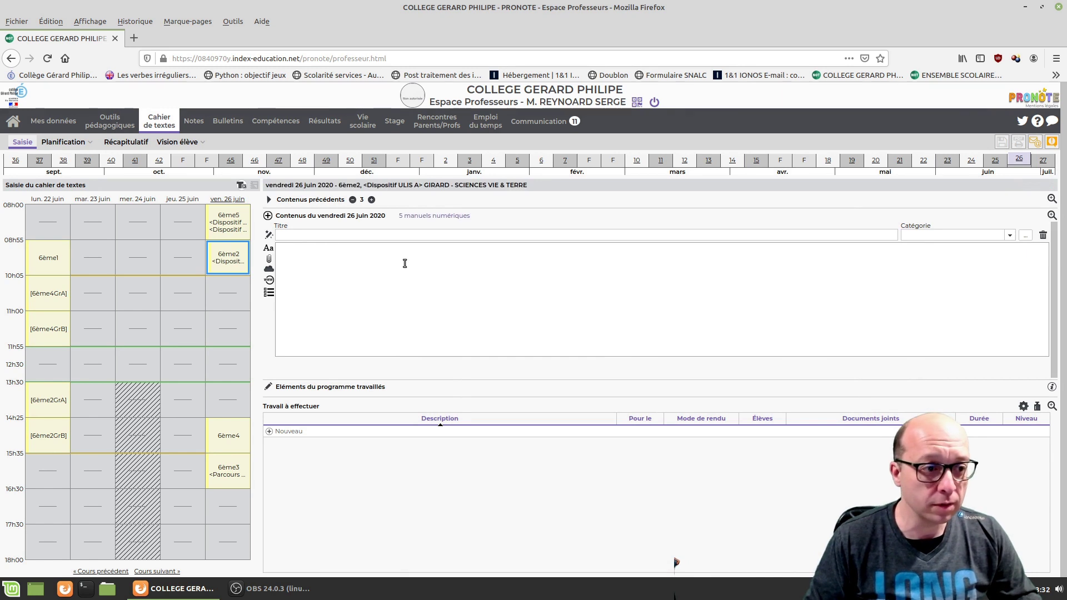
pyautogui.write('test pour devoir')
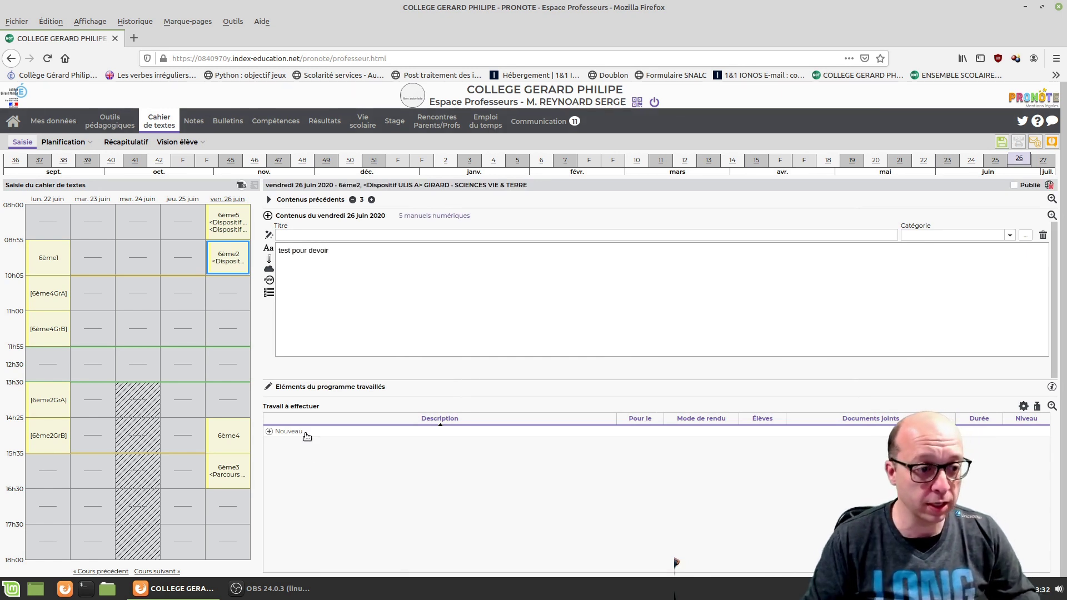
# Add a new homework item to the lesson with the description "rendez votre devoir par internet".
pyautogui.click(307, 437)
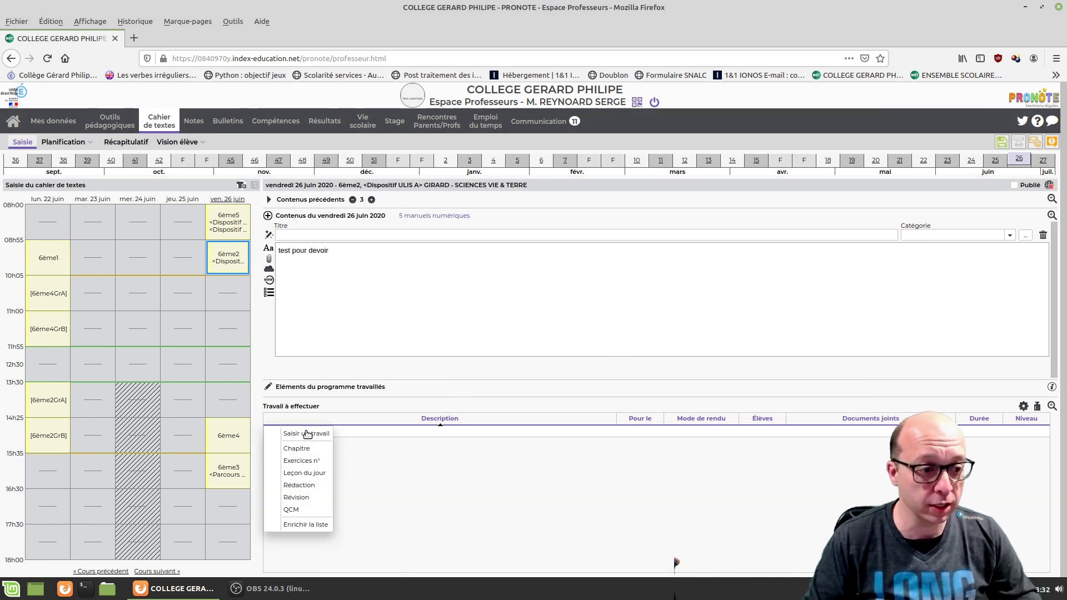
pyautogui.click(318, 437)
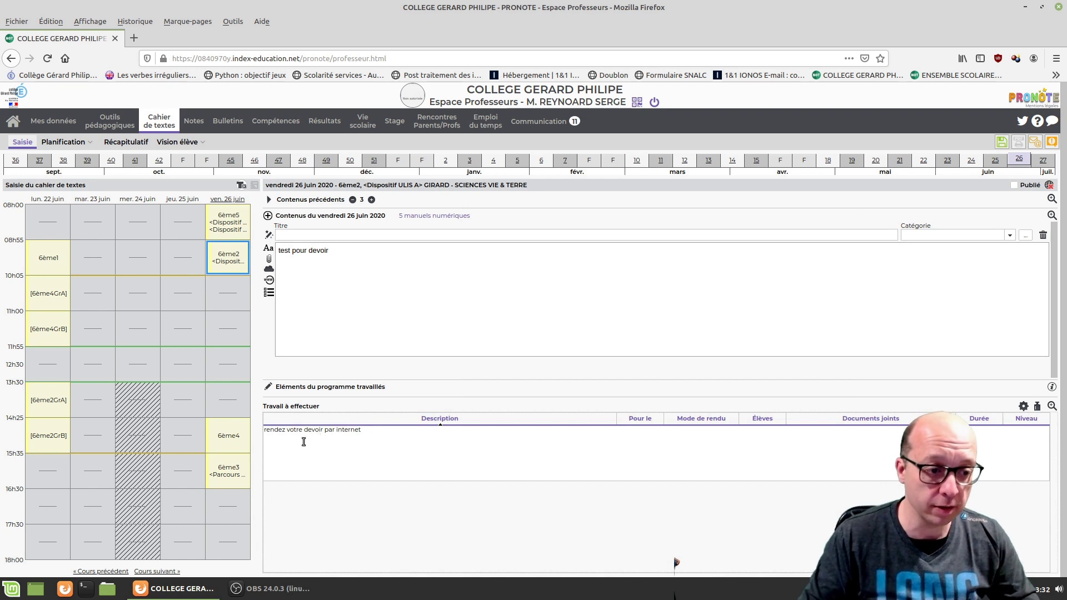
pyautogui.click(350, 517)
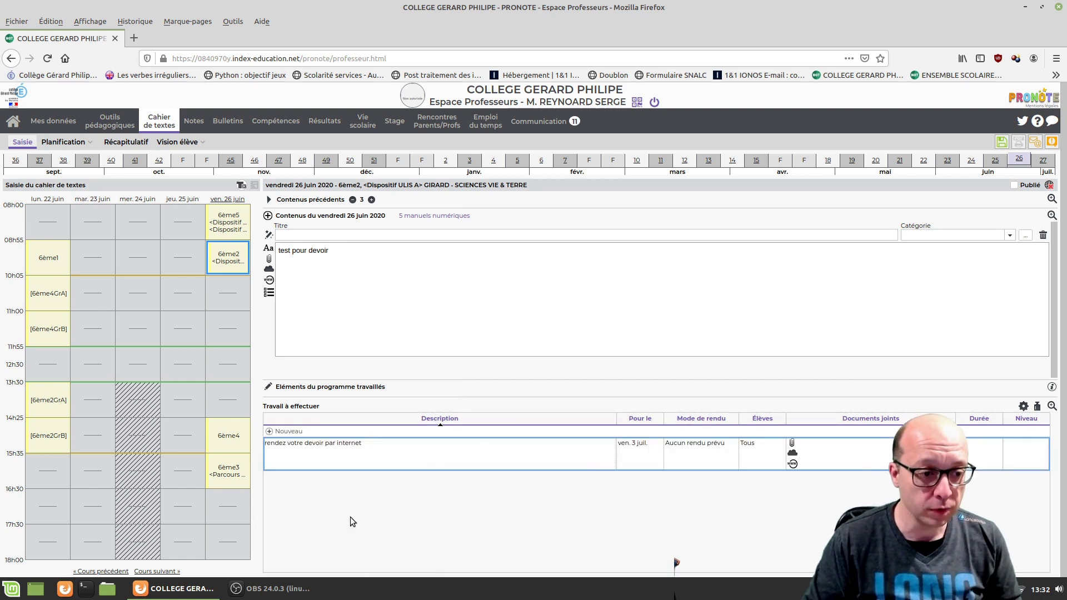
# Attach the existing document 6C01L03-01.pdf to the homework item.
pyautogui.click(793, 444)
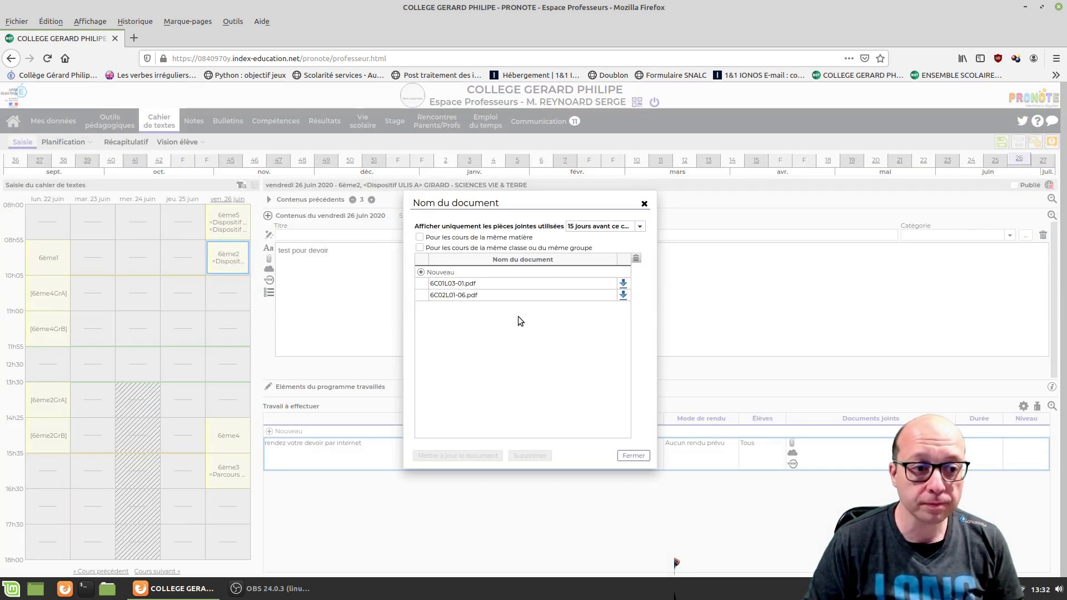
pyautogui.click(421, 284)
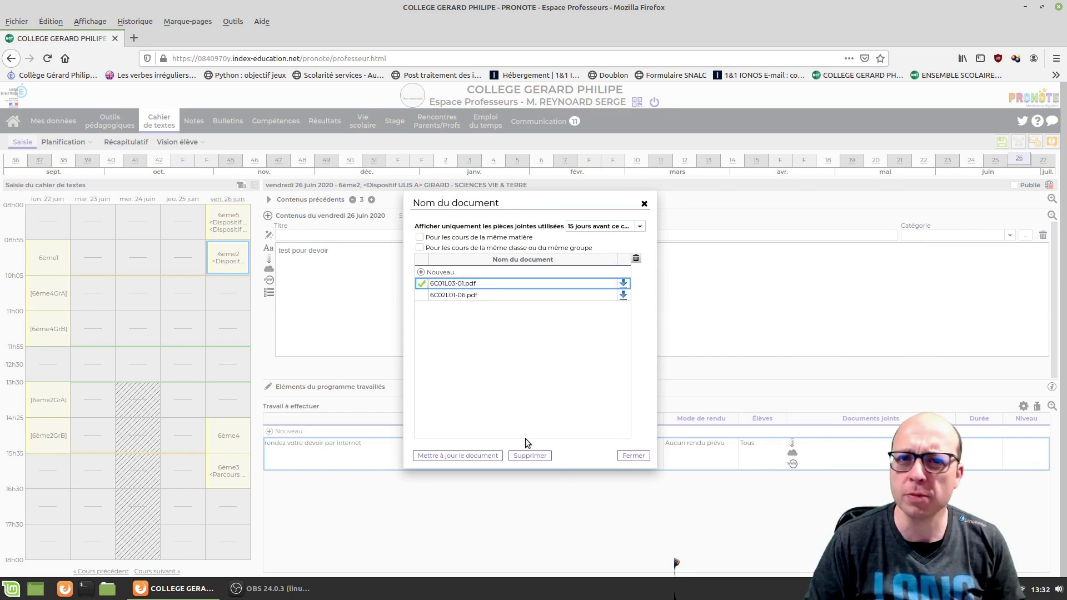
pyautogui.click(633, 456)
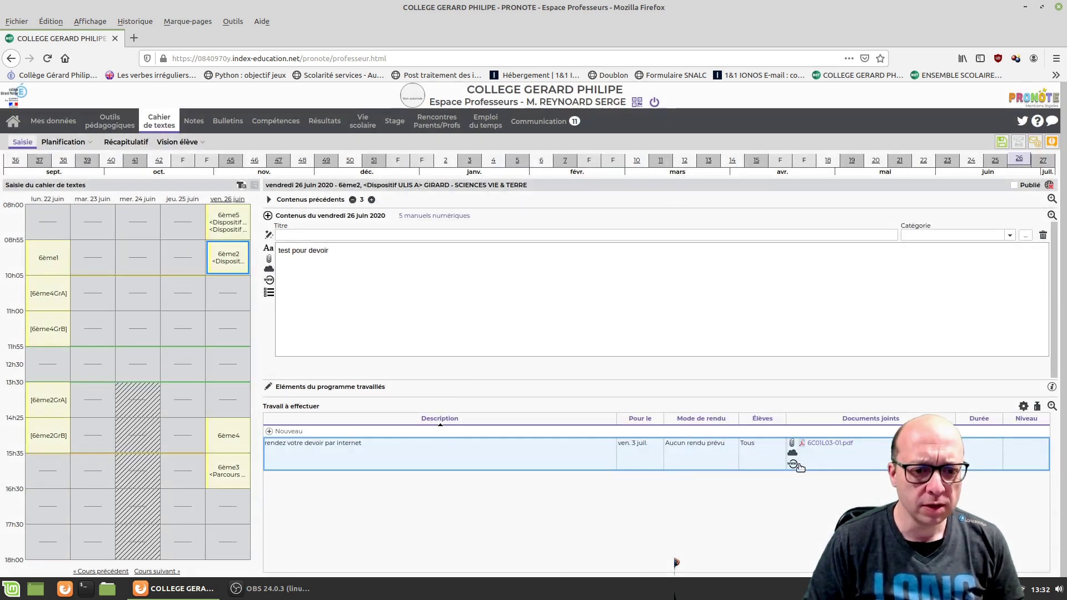
# Set the homework's submission mode to "À déposer dans l'Espace Élèves".
pyautogui.click(712, 446)
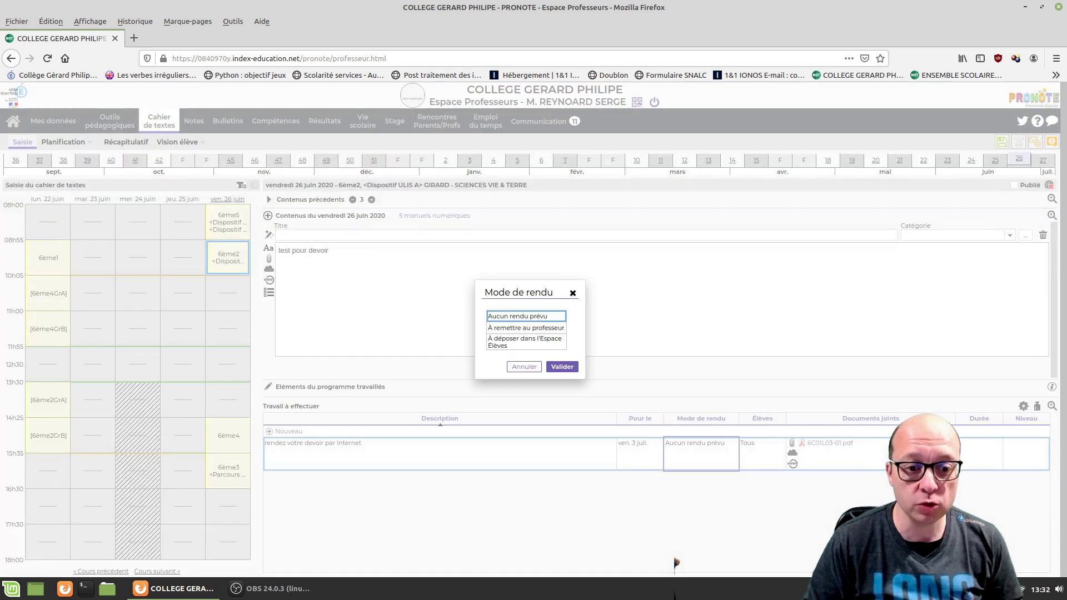
pyautogui.click(512, 341)
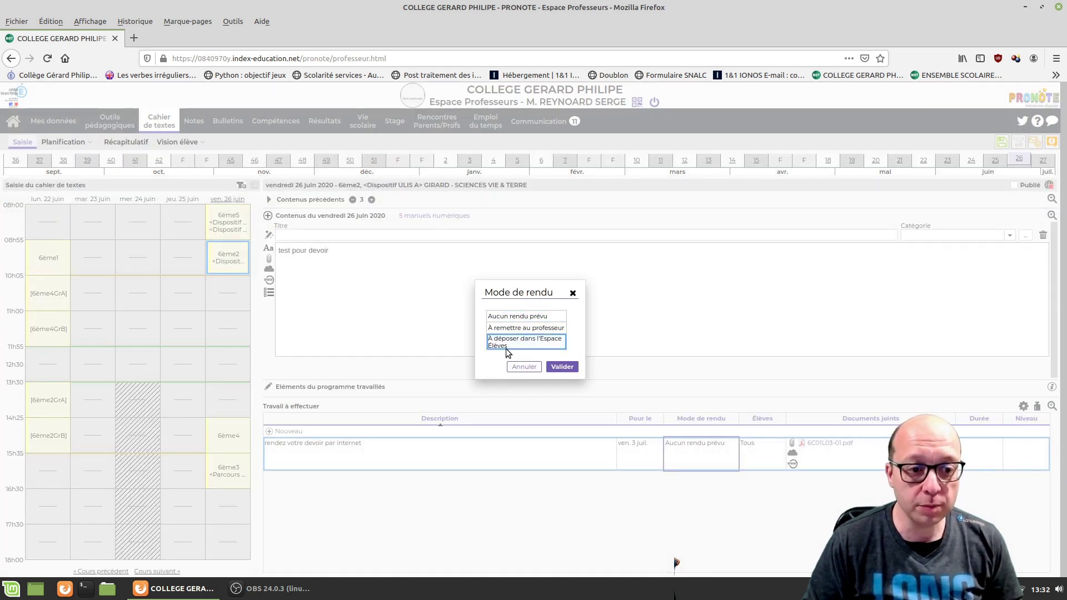
pyautogui.click(562, 367)
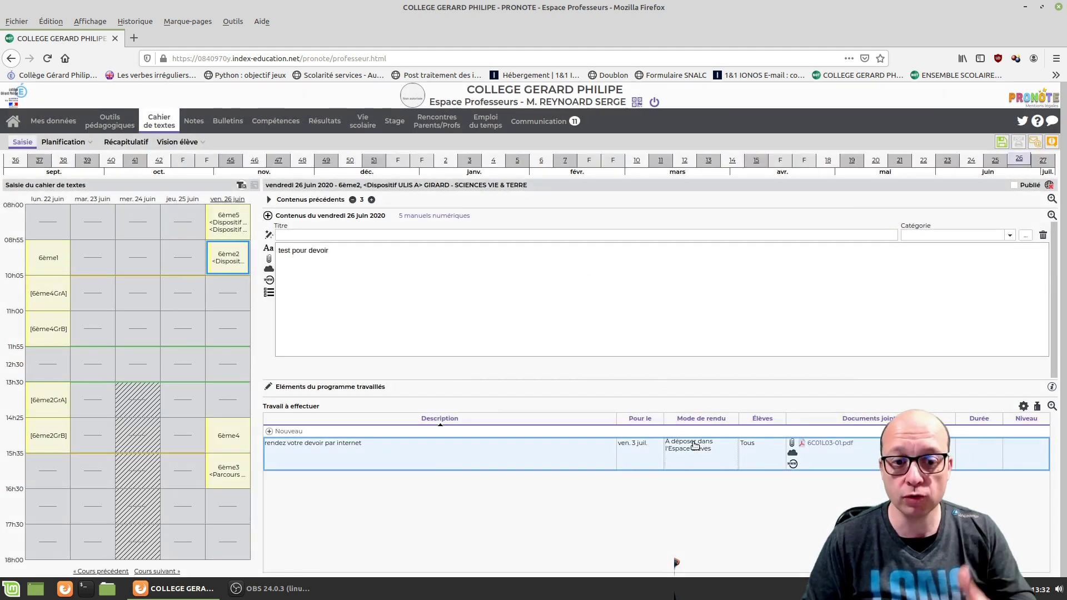
# Examine which students the homework concerns by expanding the 6ème2 class, leaving the selection as it is.
pyautogui.moveTo(750, 472)
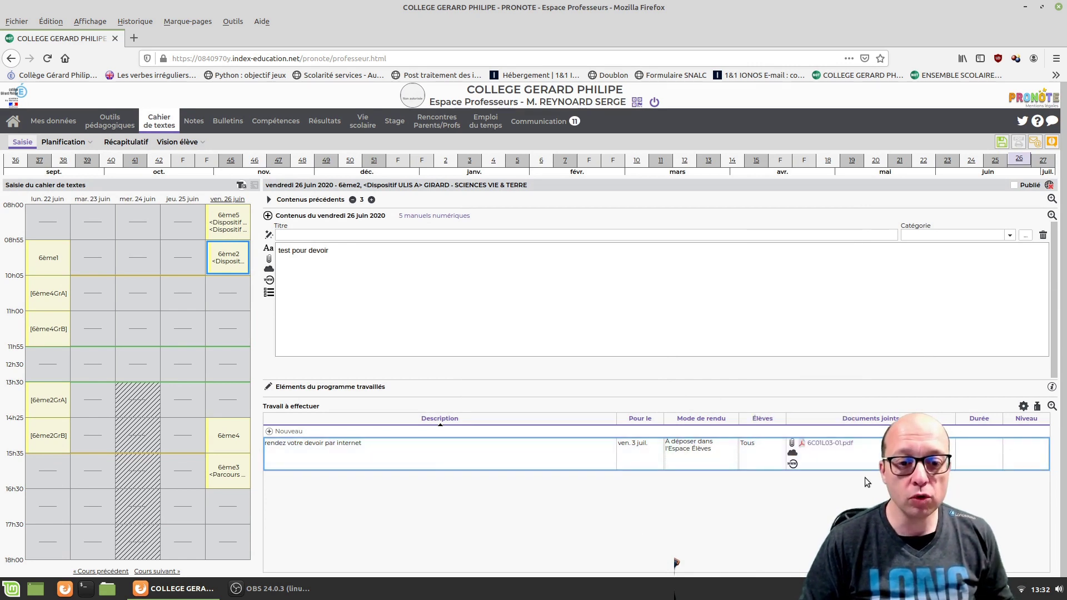
pyautogui.click(748, 448)
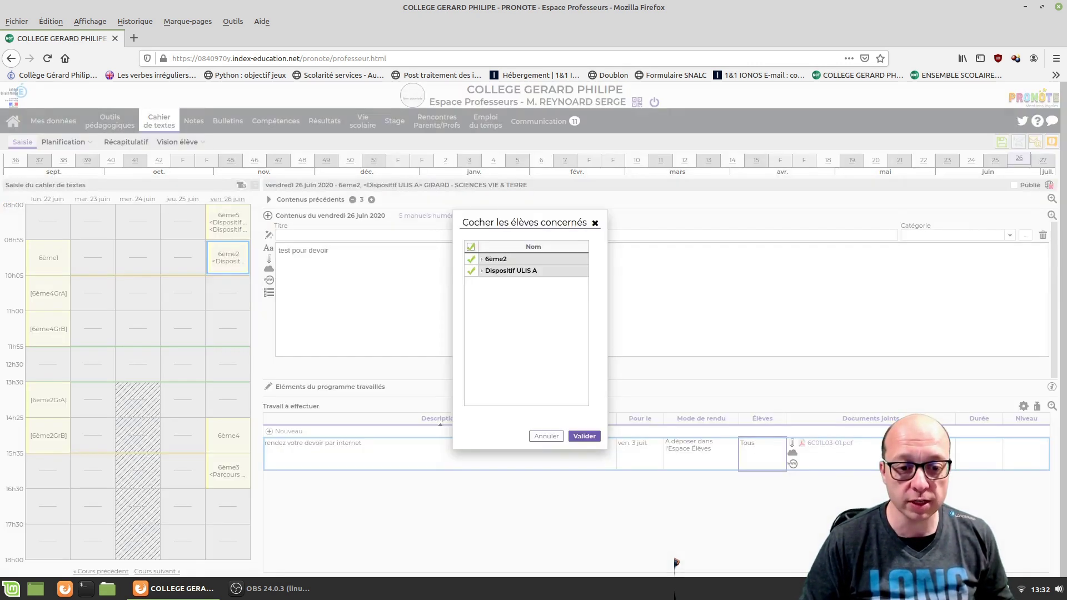
pyautogui.click(481, 259)
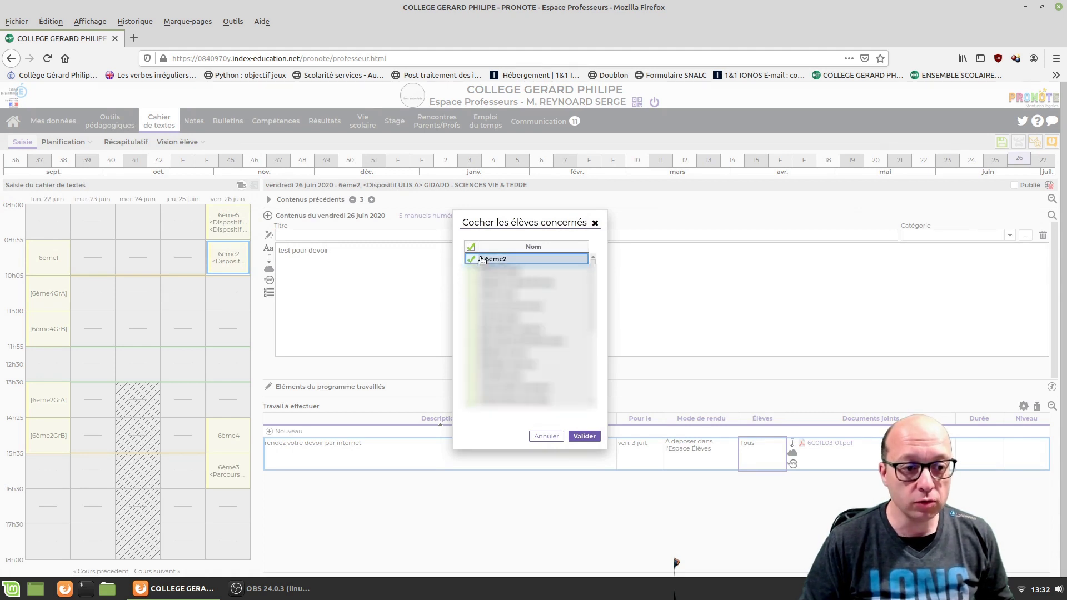
pyautogui.click(546, 436)
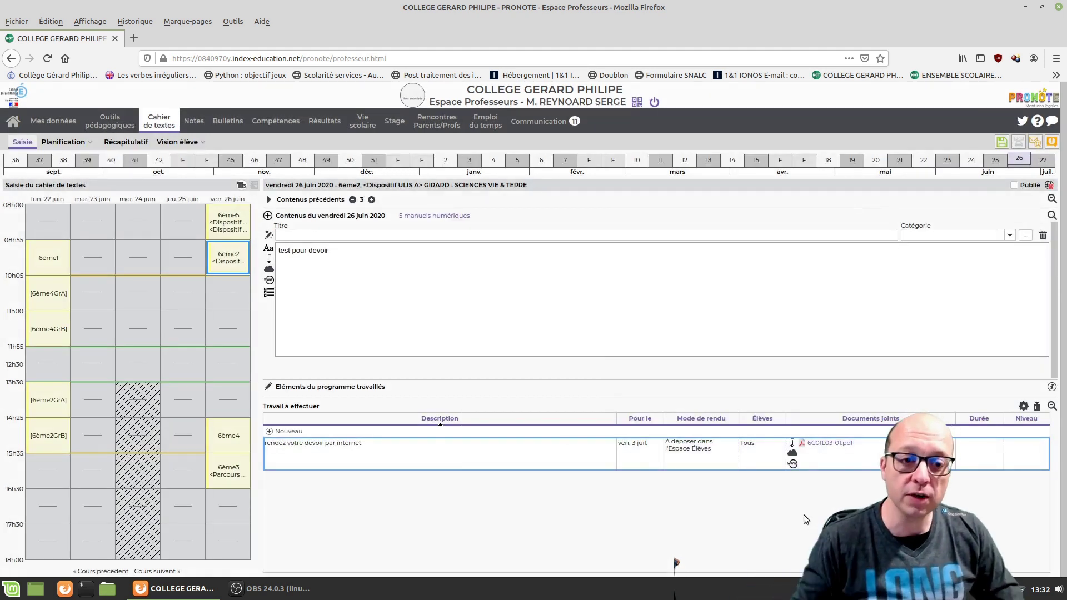
# Mark the 26 June 6ème2 lesson as published and save the lesson log.
pyautogui.click(1014, 186)
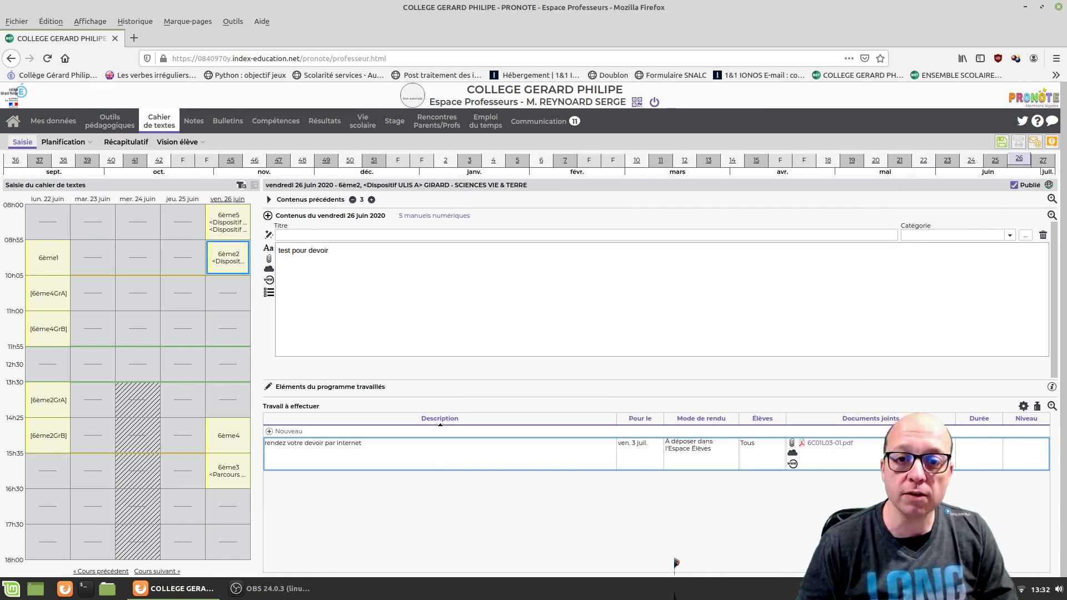
pyautogui.click(1001, 143)
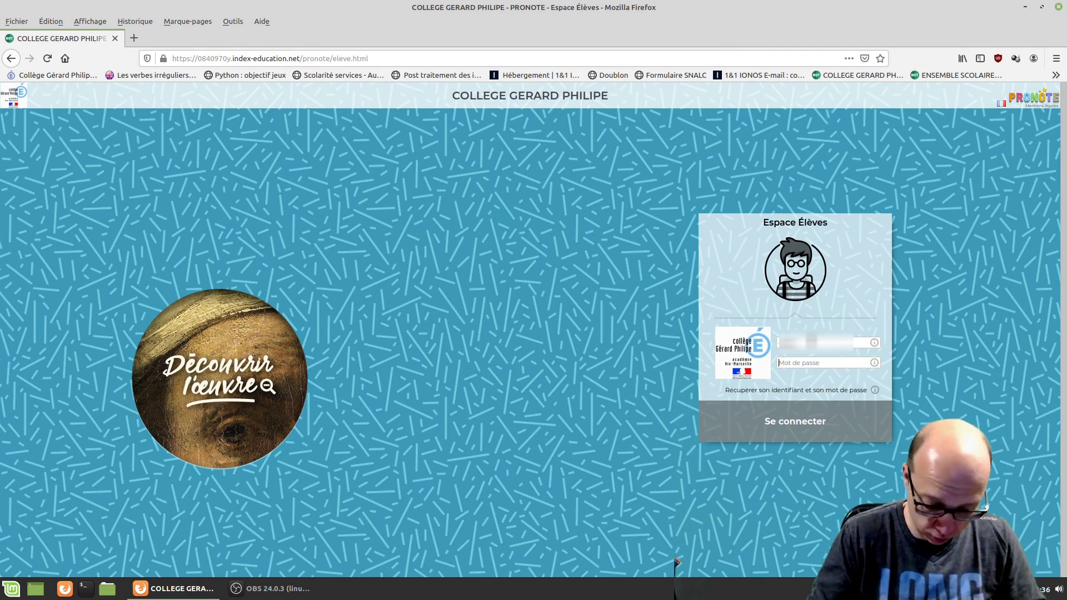
# Log in to the student space (Espace Élèves) by entering the account password.
pyautogui.write('••••••••')
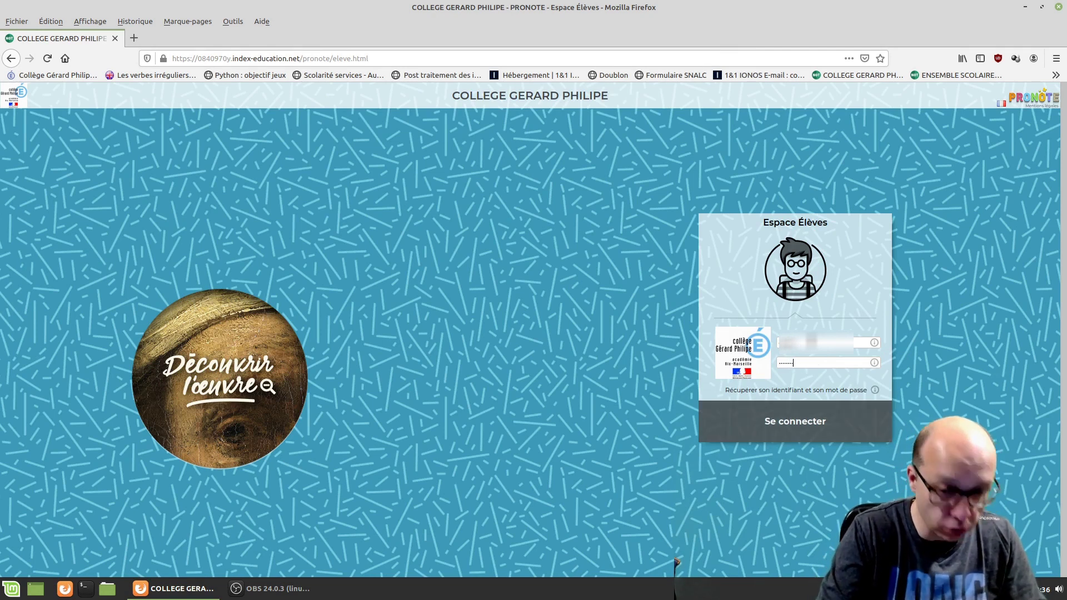
pyautogui.press('Return')
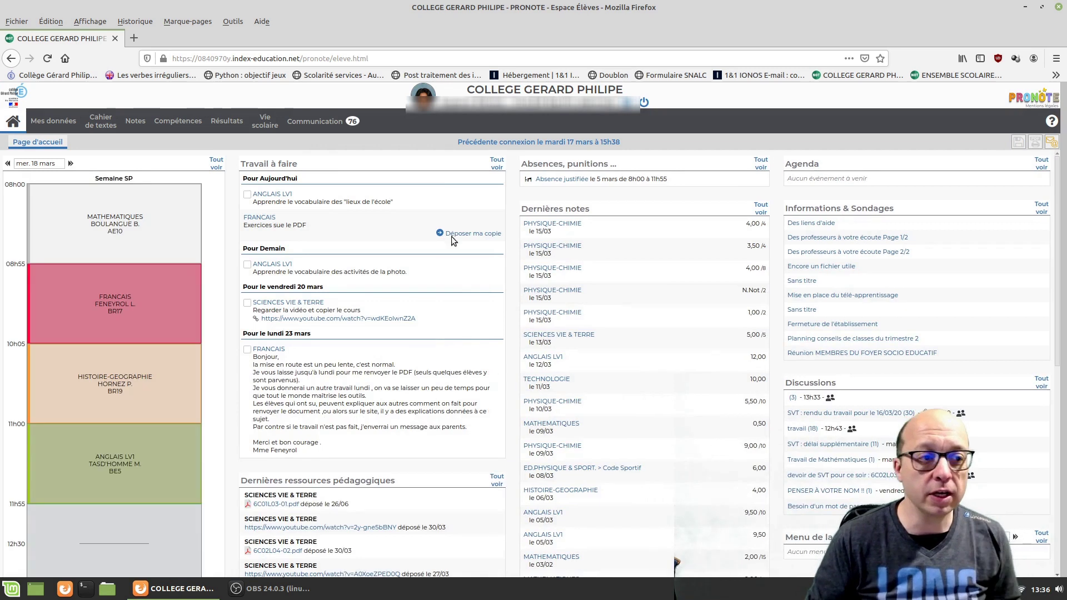
# Show the student's Cahier de textes in weekly view and advance to the week of 22 to 26 June.
pyautogui.moveTo(341, 121)
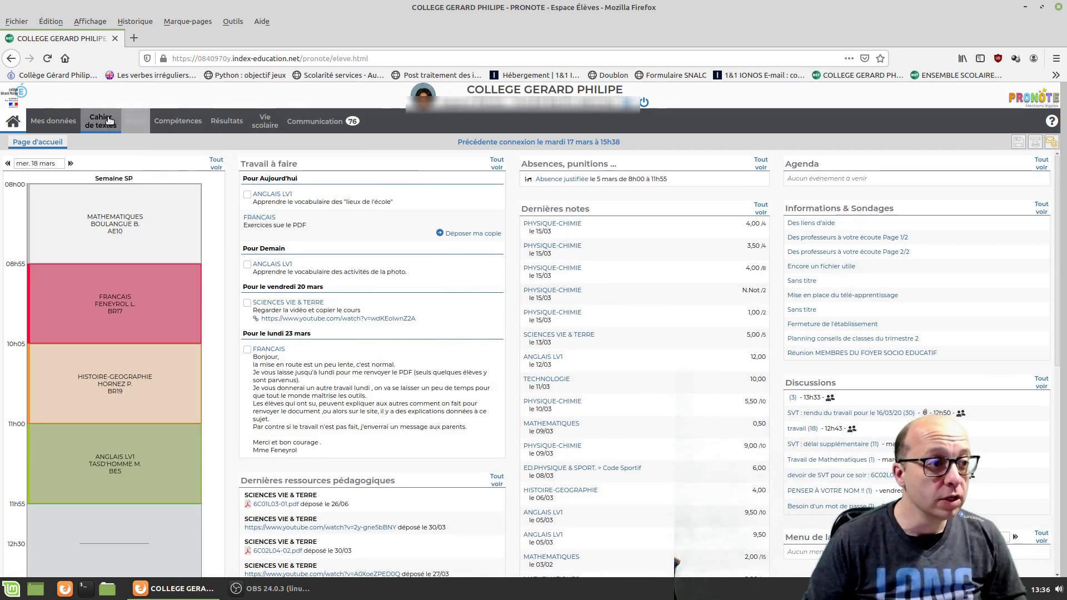
pyautogui.click(101, 121)
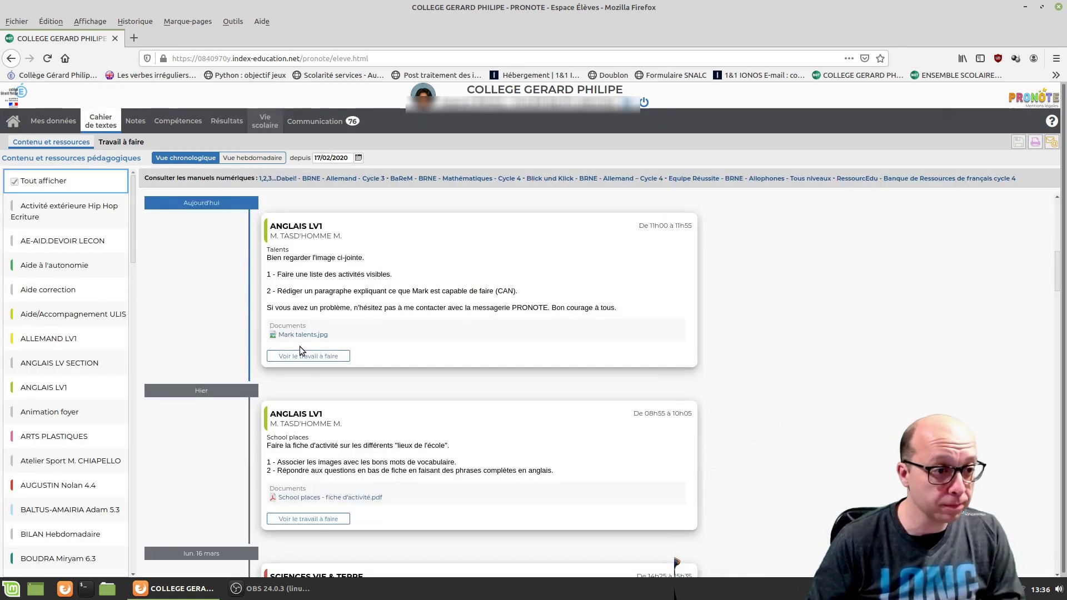
pyautogui.click(253, 158)
pyautogui.click(393, 158)
pyautogui.click(393, 158)
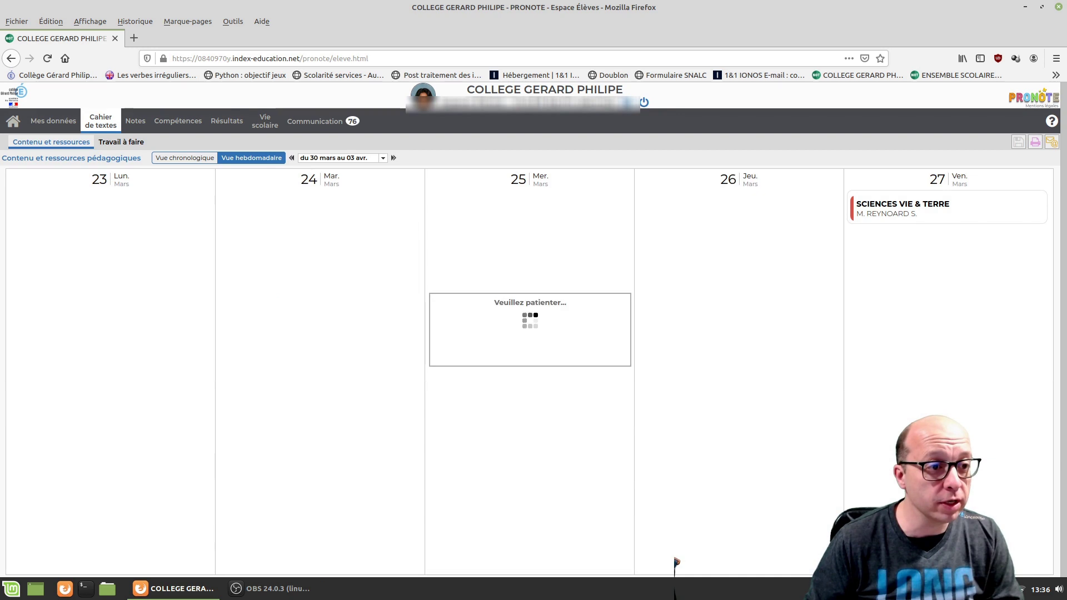
pyautogui.click(393, 157)
pyautogui.click(394, 158)
pyautogui.click(393, 158)
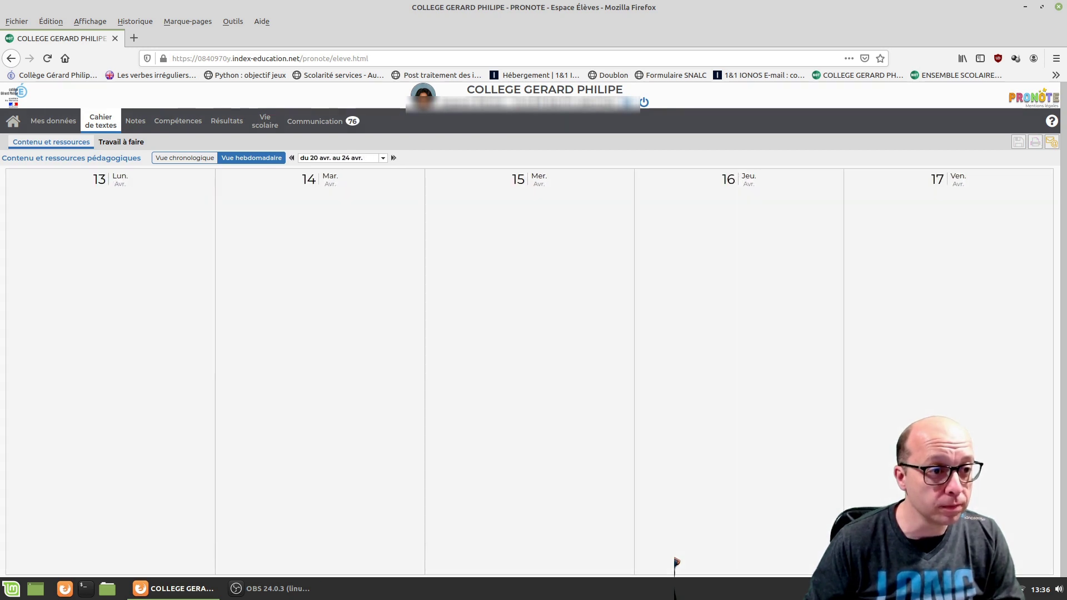
pyautogui.click(394, 158)
pyautogui.click(394, 158)
pyautogui.click(394, 159)
pyautogui.click(394, 158)
pyautogui.click(394, 158)
pyautogui.click(394, 159)
pyautogui.click(395, 158)
pyautogui.click(395, 158)
pyautogui.click(395, 158)
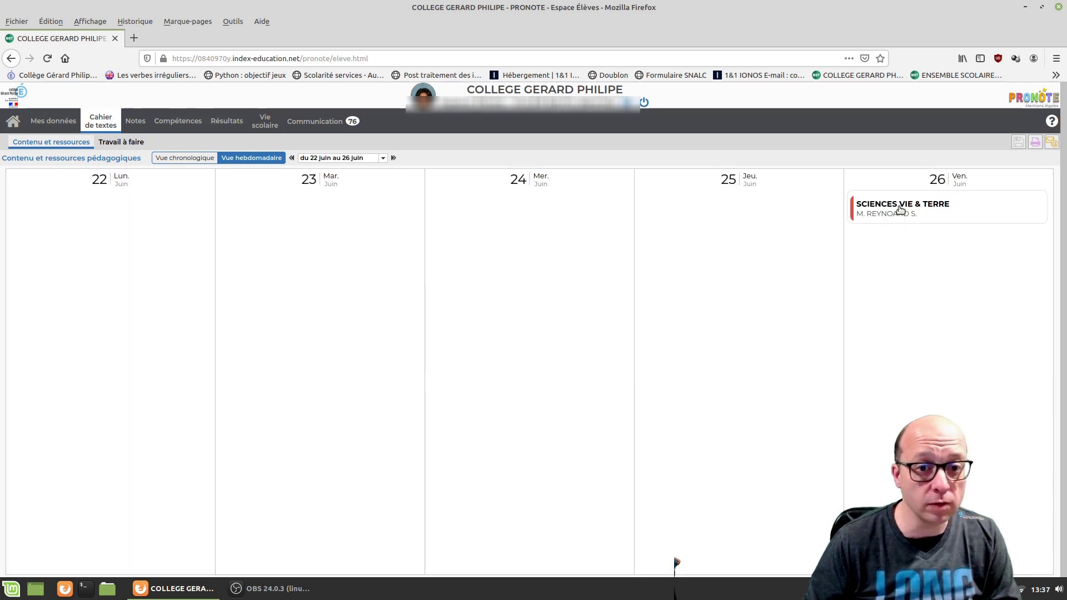
# Open the homework of the 26 June SCIENCES VIE & TERRE lesson and look through its attached 6C01L03-01.pdf.
pyautogui.click(901, 209)
pyautogui.click(427, 343)
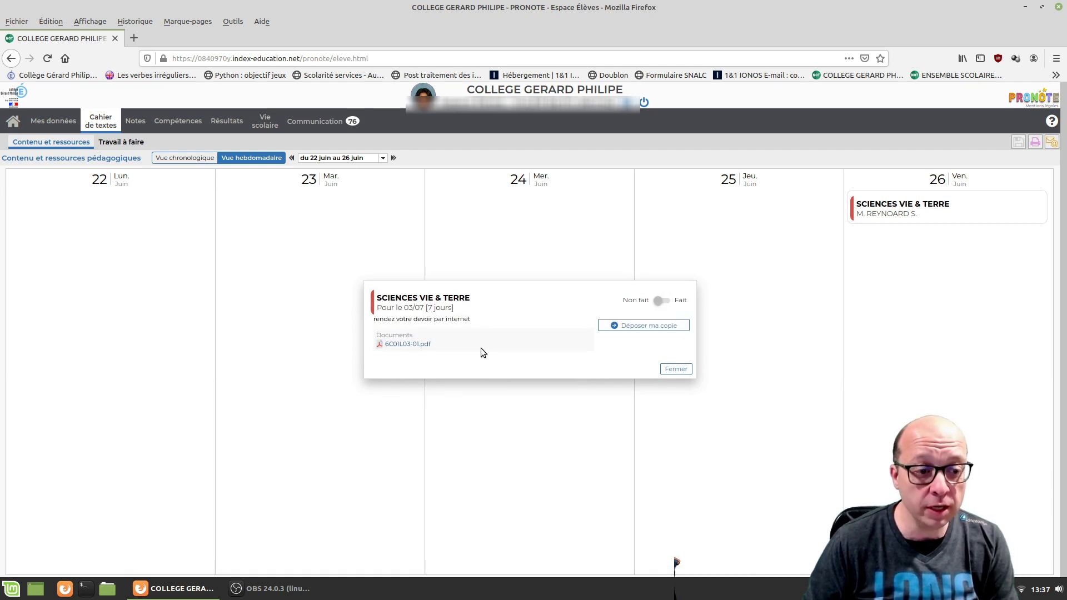
pyautogui.click(413, 344)
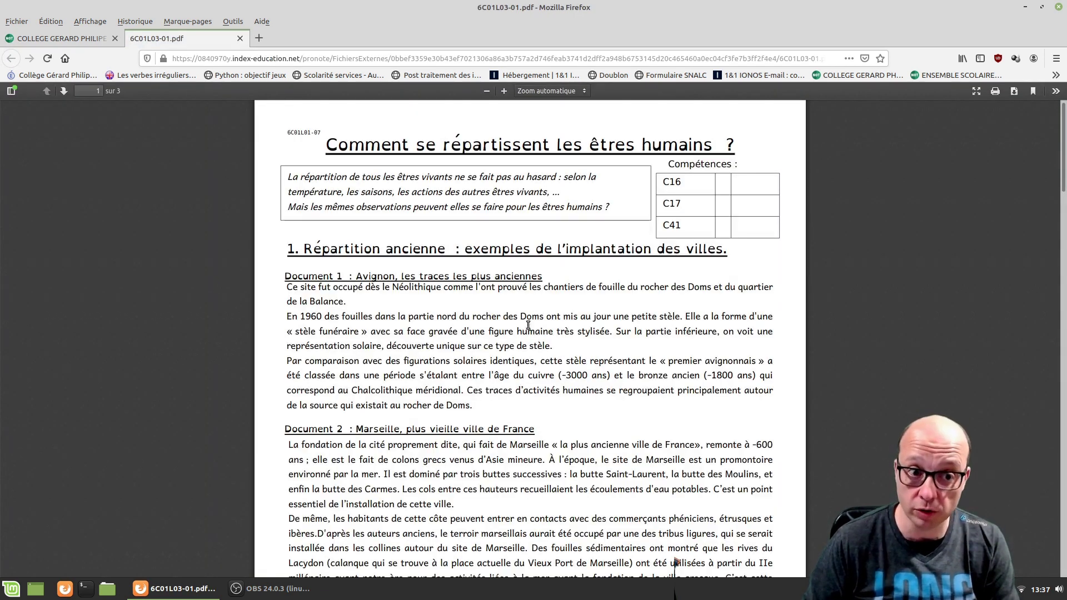
pyautogui.scroll(-10, 528, 325)
pyautogui.scroll(-4, 611, 471)
pyautogui.scroll(15, 624, 438)
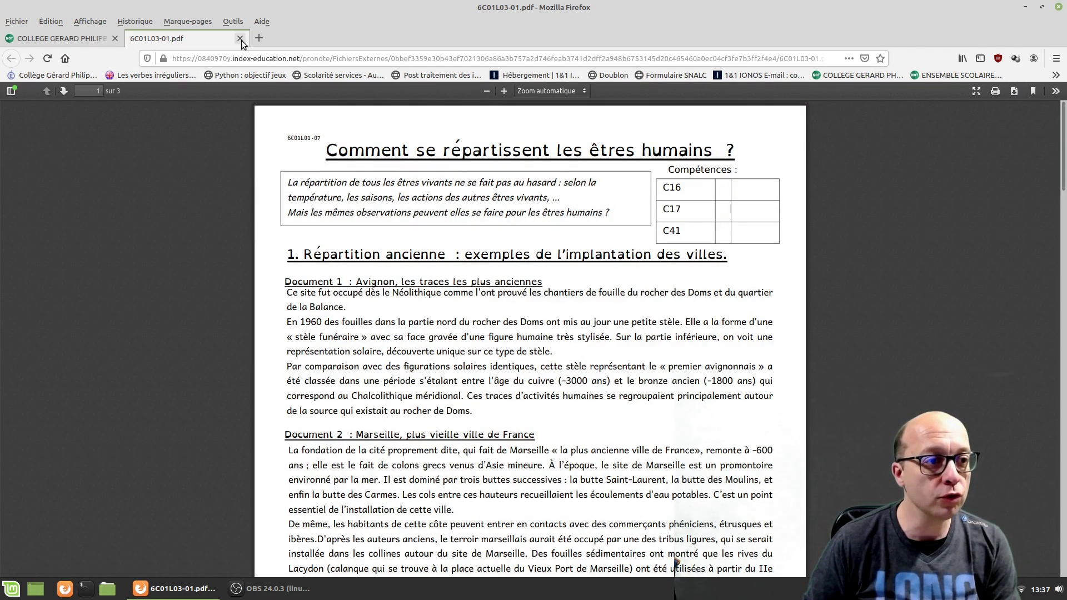
# Download 6C01L03-01.pdf and open the downloaded copy from its folder in LibreOffice Draw.
pyautogui.click(1015, 90)
pyautogui.press('Return')
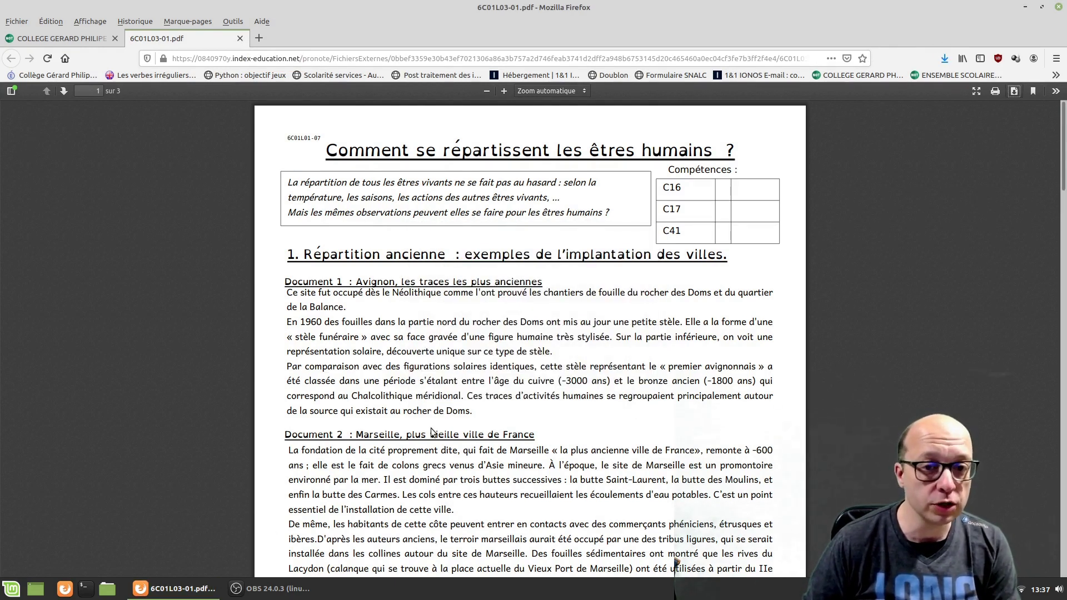
pyautogui.click(945, 58)
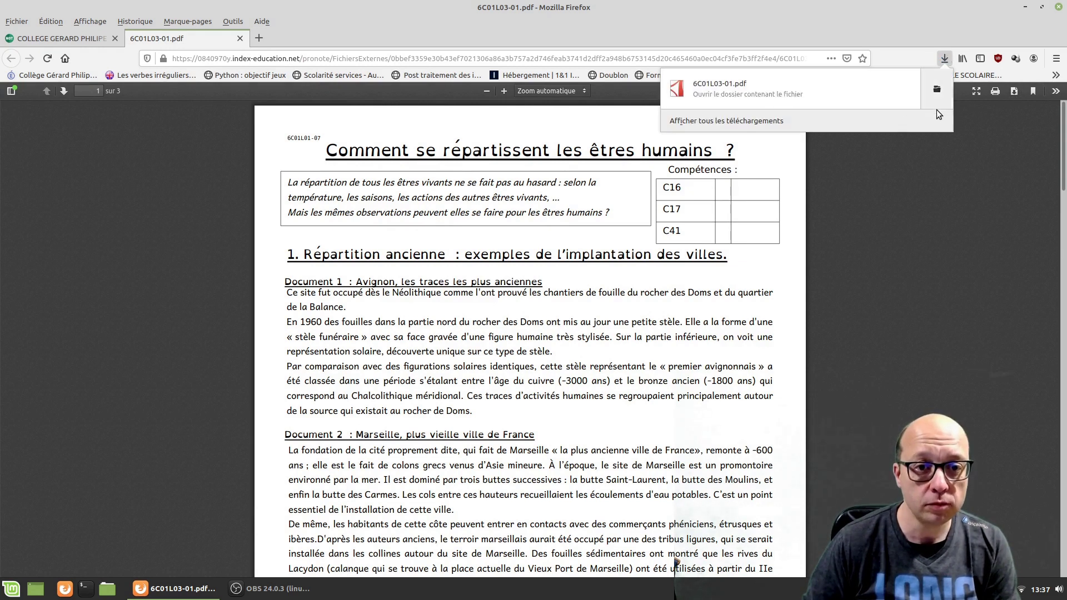
pyautogui.click(934, 133)
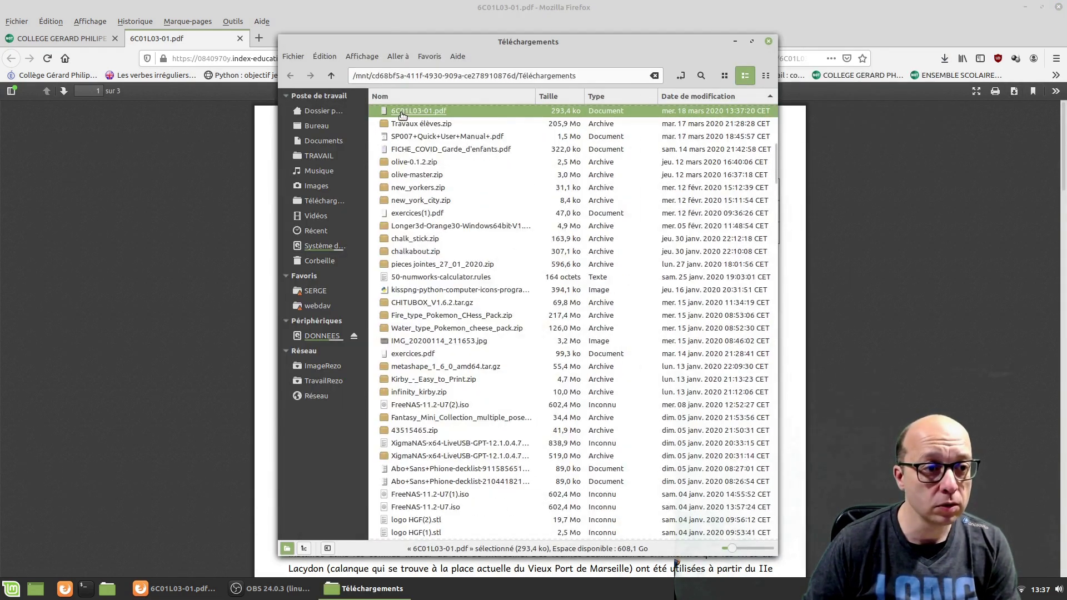
pyautogui.rightClick(401, 112)
pyautogui.moveTo(485, 139)
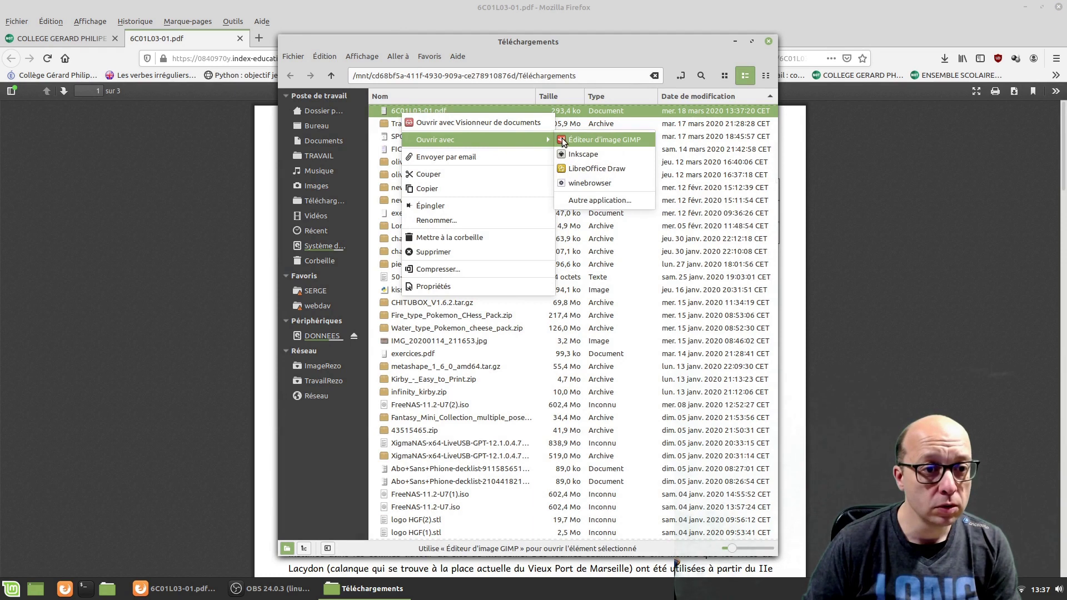
pyautogui.click(595, 169)
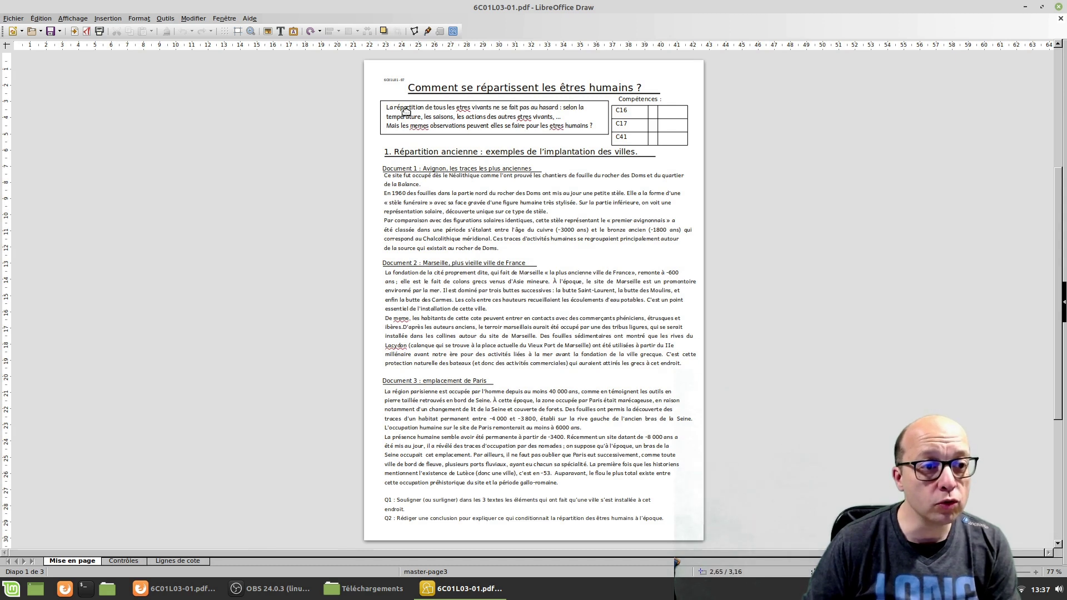
# Draw a filled rectangle about 18 cm wide over the "1. Répartition ancienne" heading on the first page.
pyautogui.click(406, 111)
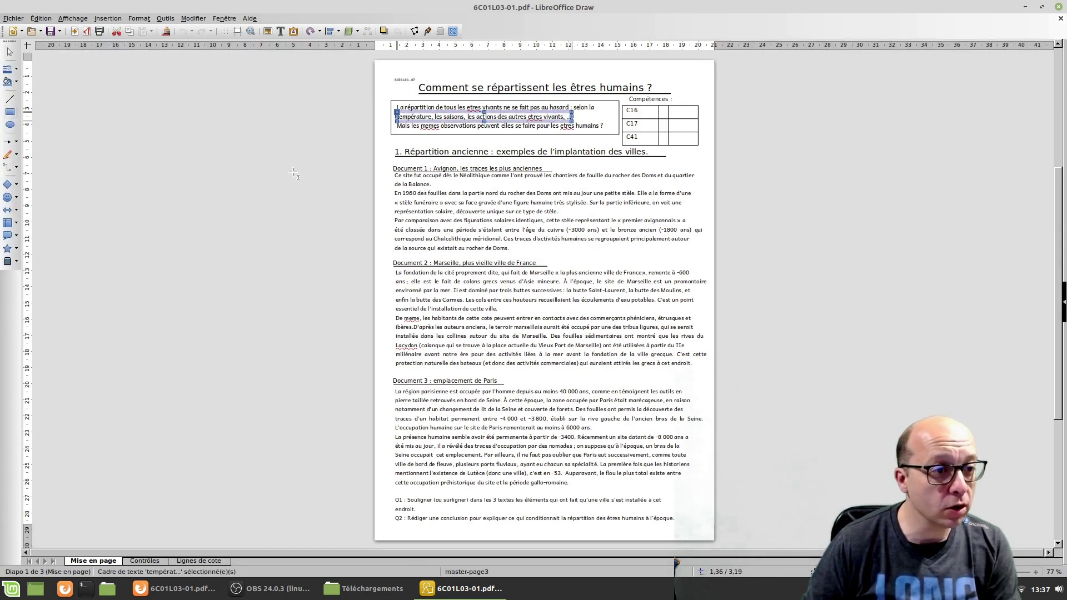
pyautogui.scroll(-4, 554, 324)
pyautogui.scroll(5, 554, 278)
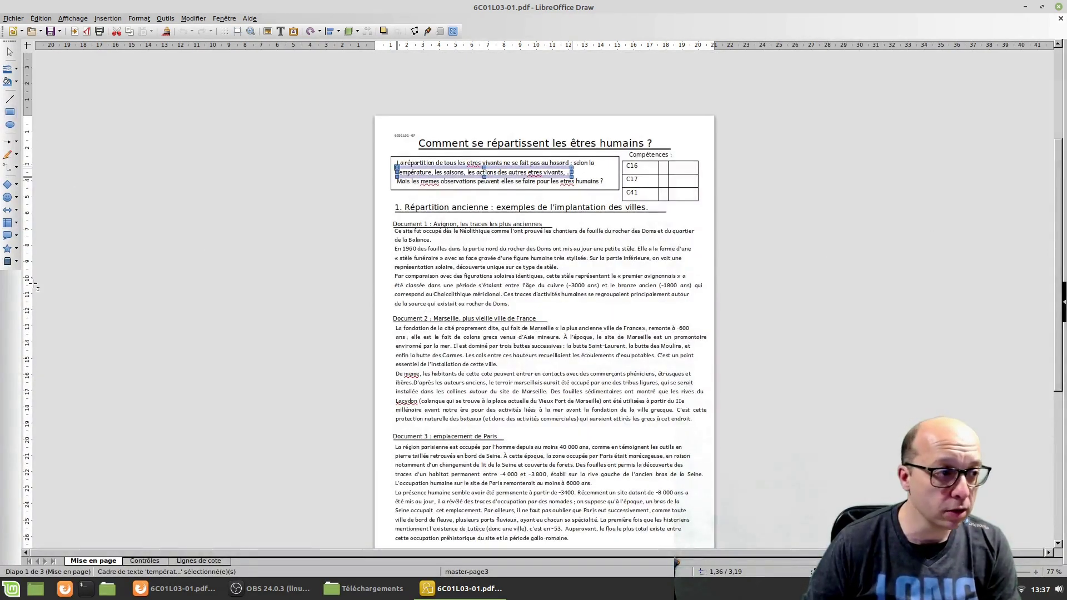
pyautogui.click(1063, 301)
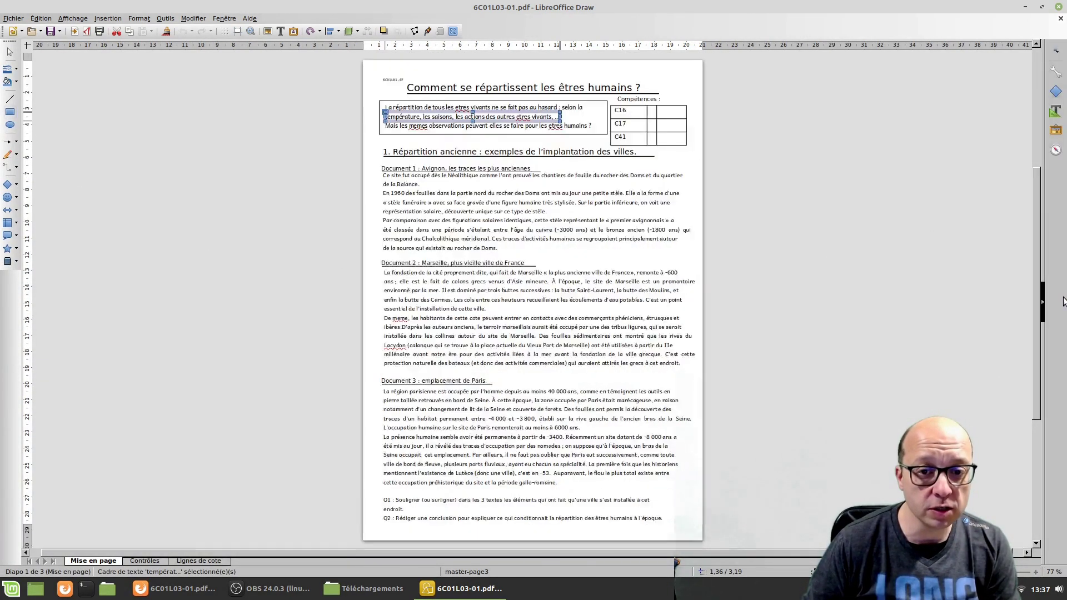
pyautogui.click(1042, 305)
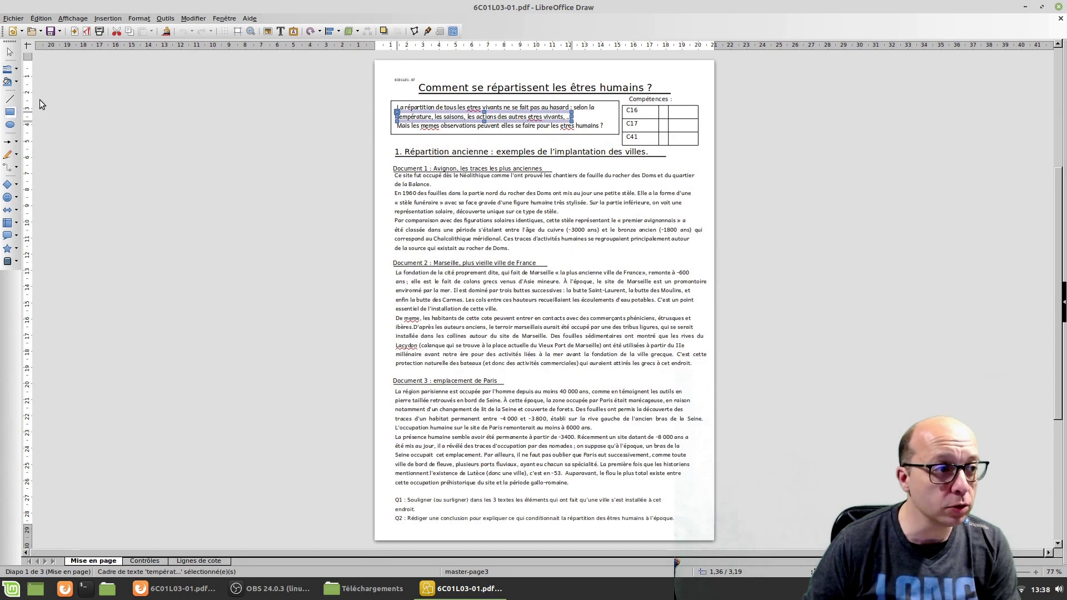
pyautogui.moveTo(385, 140); pyautogui.dragTo(677, 166)
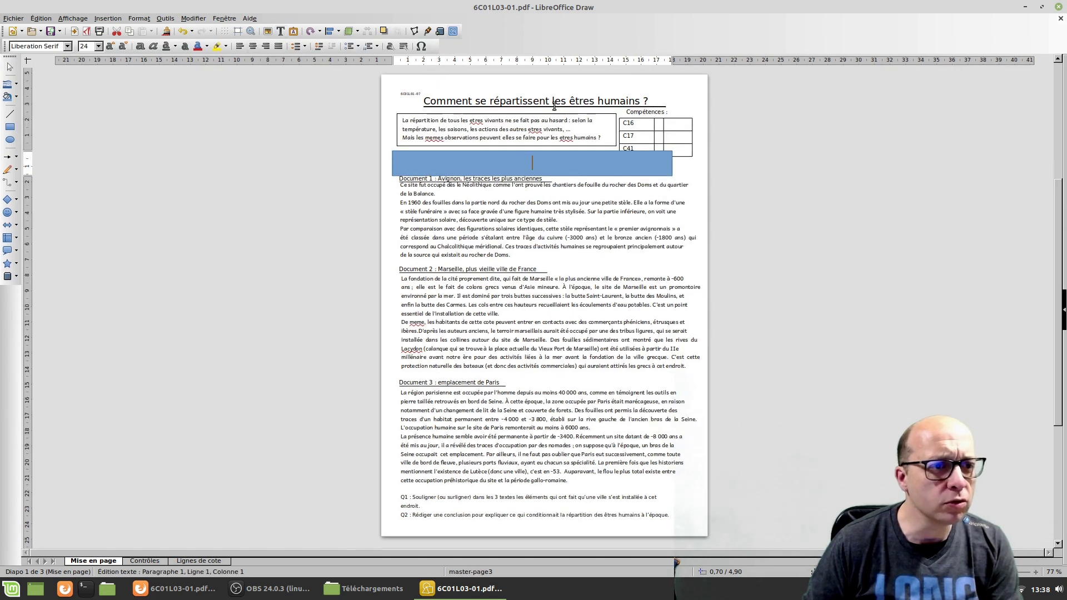
# Add the text "MON NOM" at the top of the first page, above the document title.
pyautogui.click(503, 83)
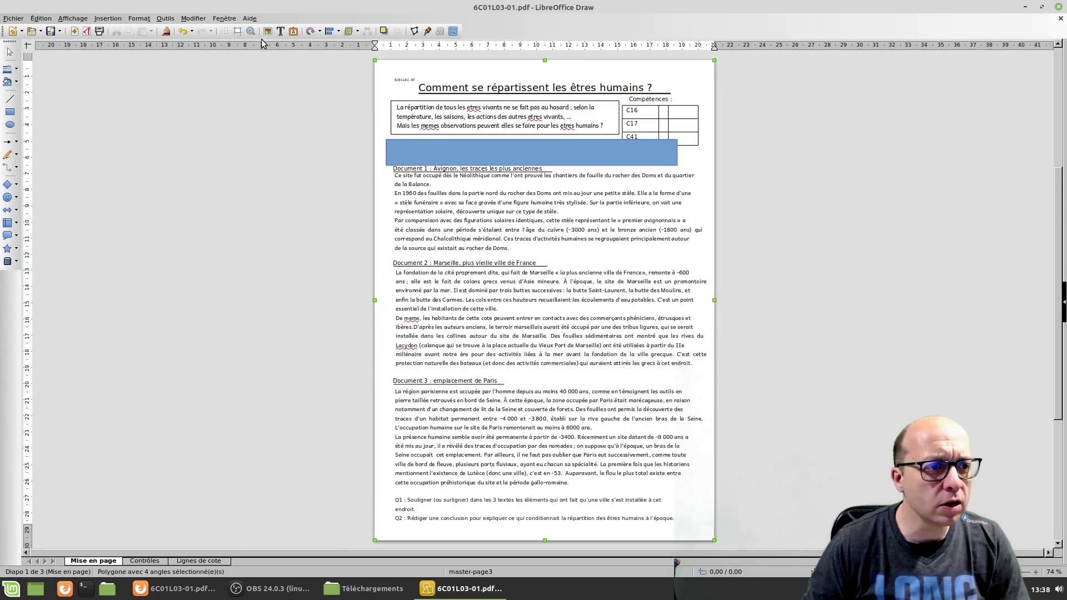
pyautogui.doubleClick(503, 83)
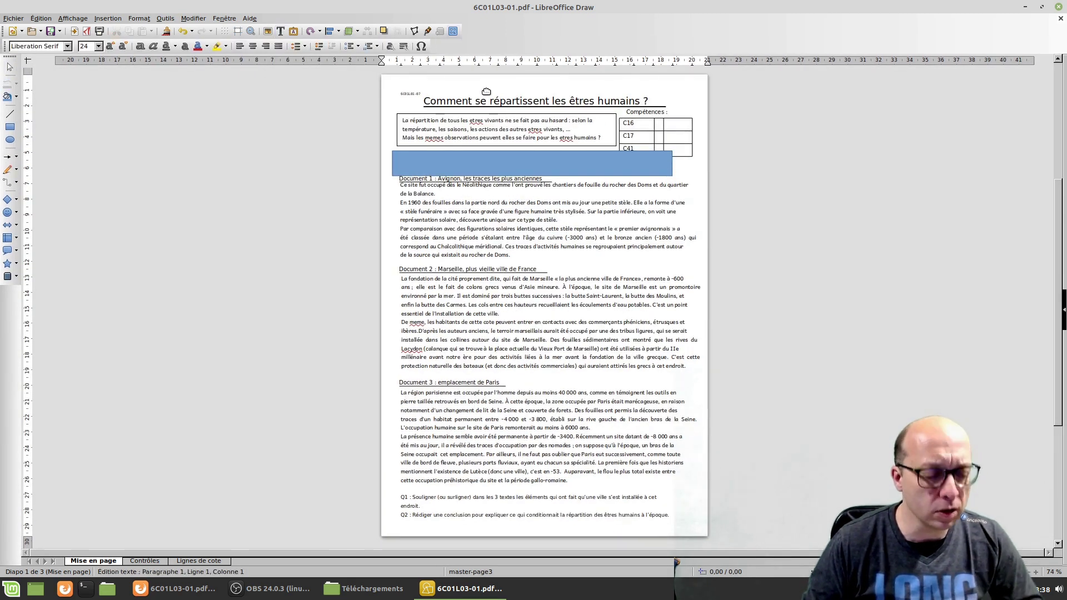
pyautogui.write('MON NOM')
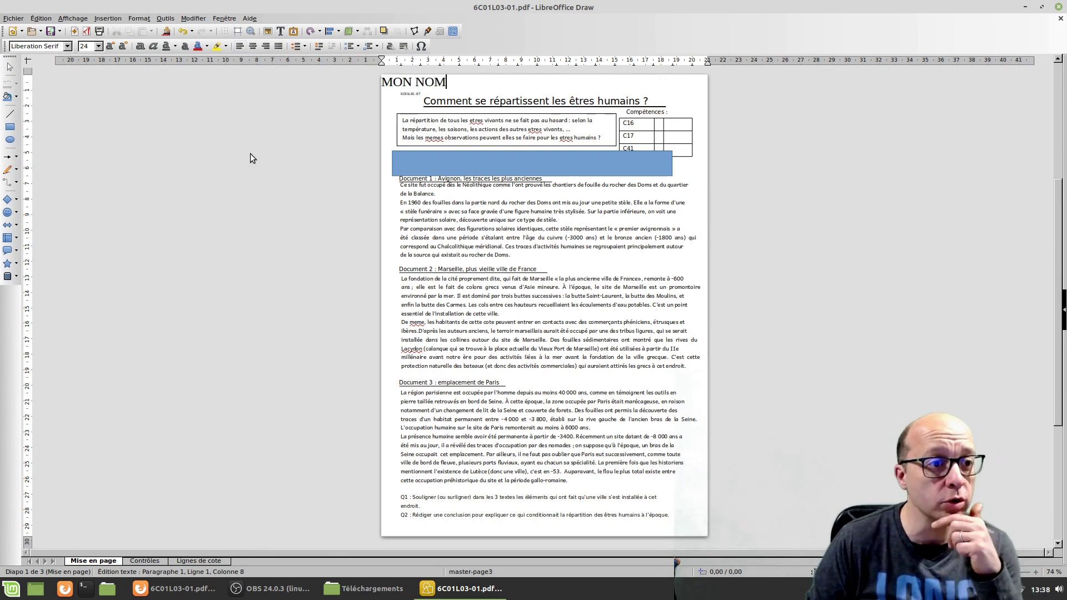
pyautogui.click(277, 145)
# Export the annotated document as a PDF named "reponse devoir eleve" and close its preview.
pyautogui.click(14, 19)
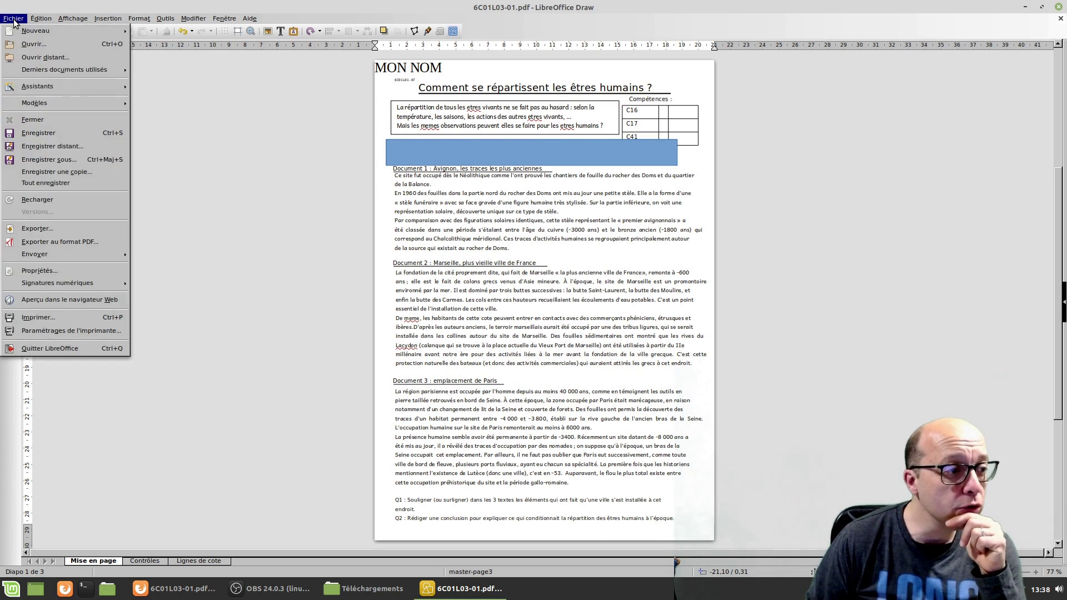
pyautogui.click(84, 242)
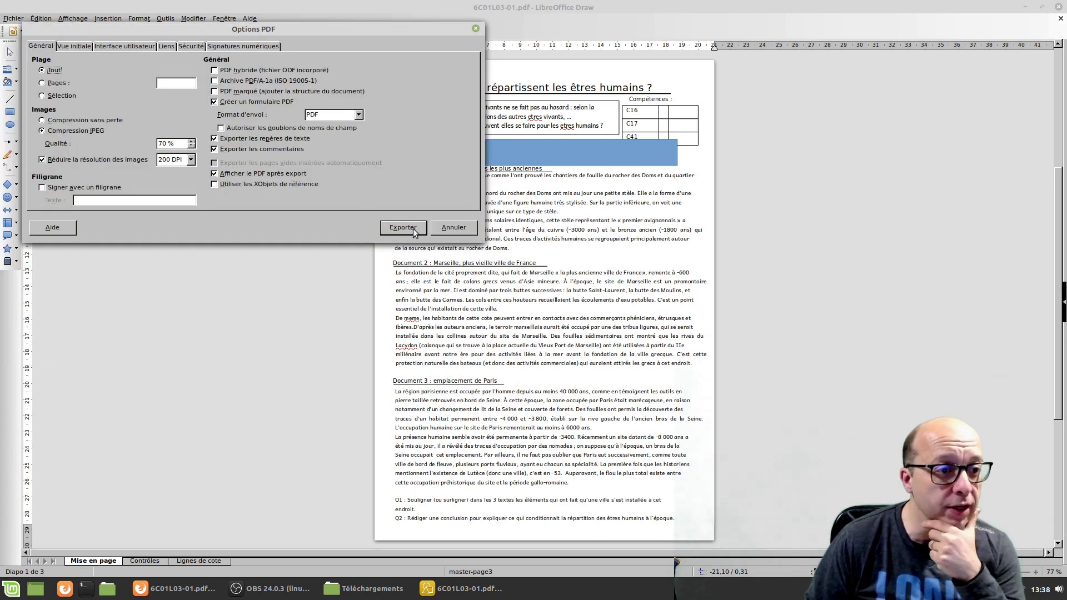
pyautogui.click(403, 229)
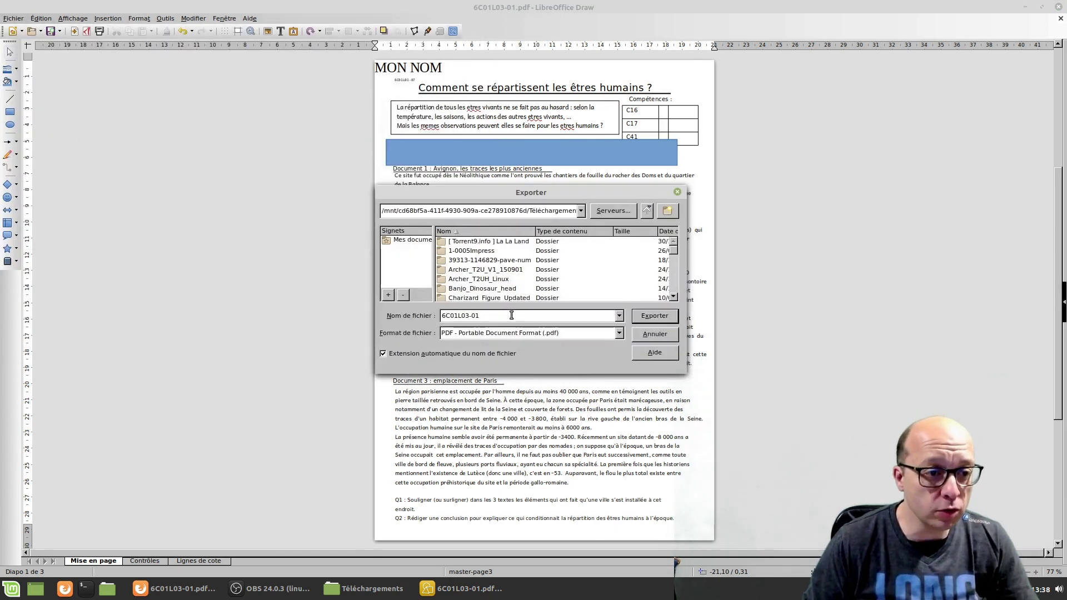
pyautogui.tripleClick(492, 318)
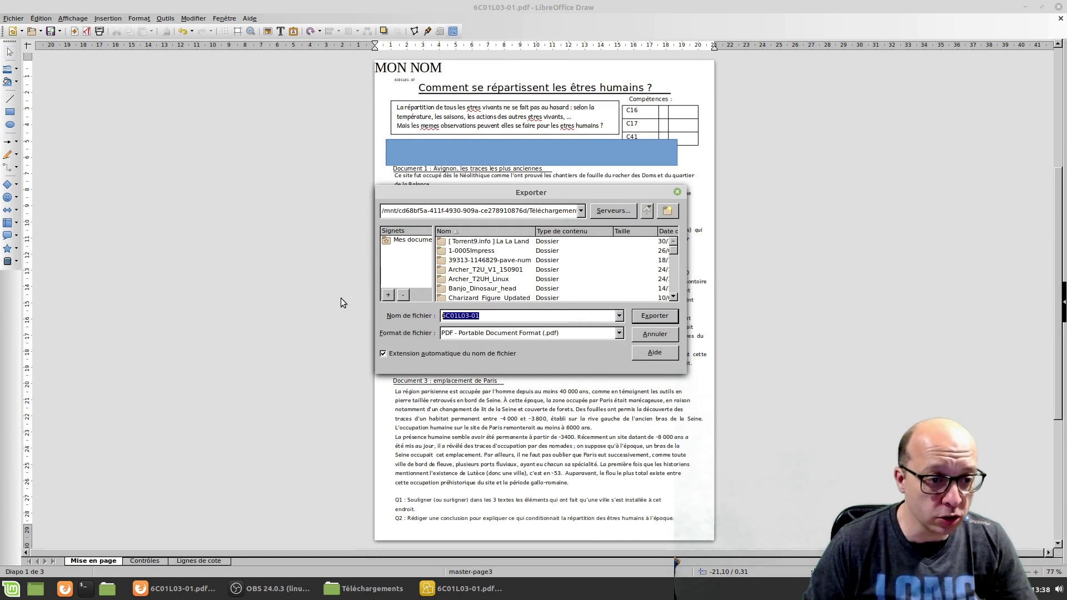
pyautogui.write('reponse ')
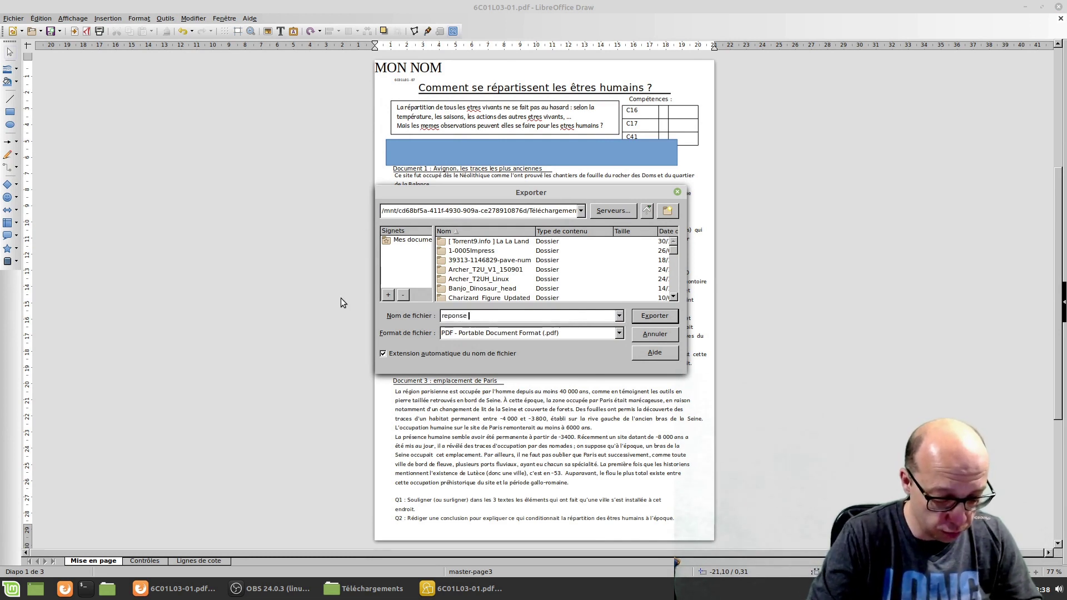
pyautogui.write('devoir eleve')
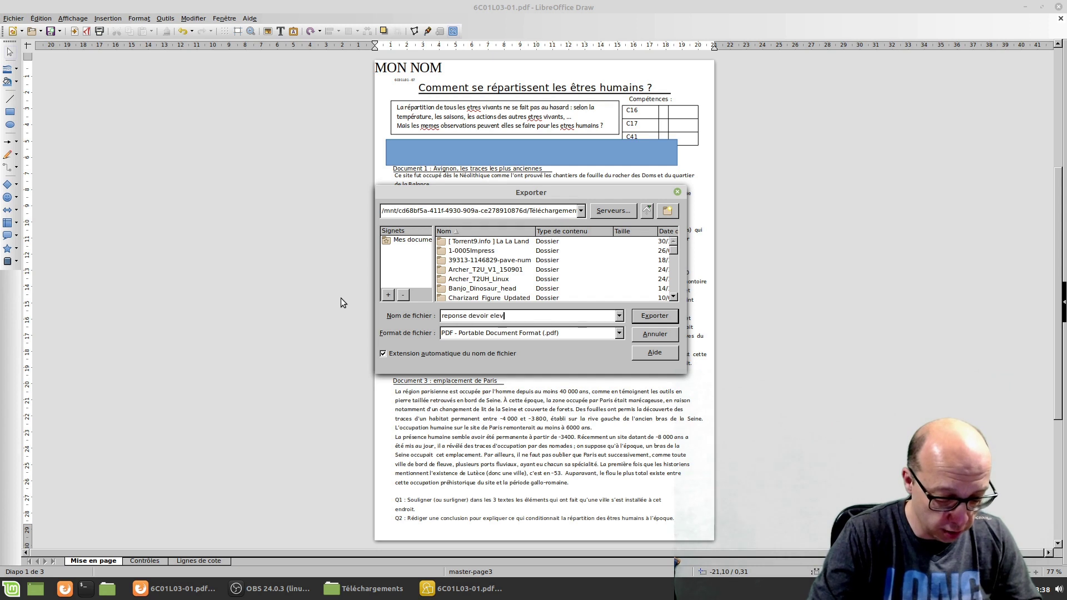
pyautogui.click(654, 316)
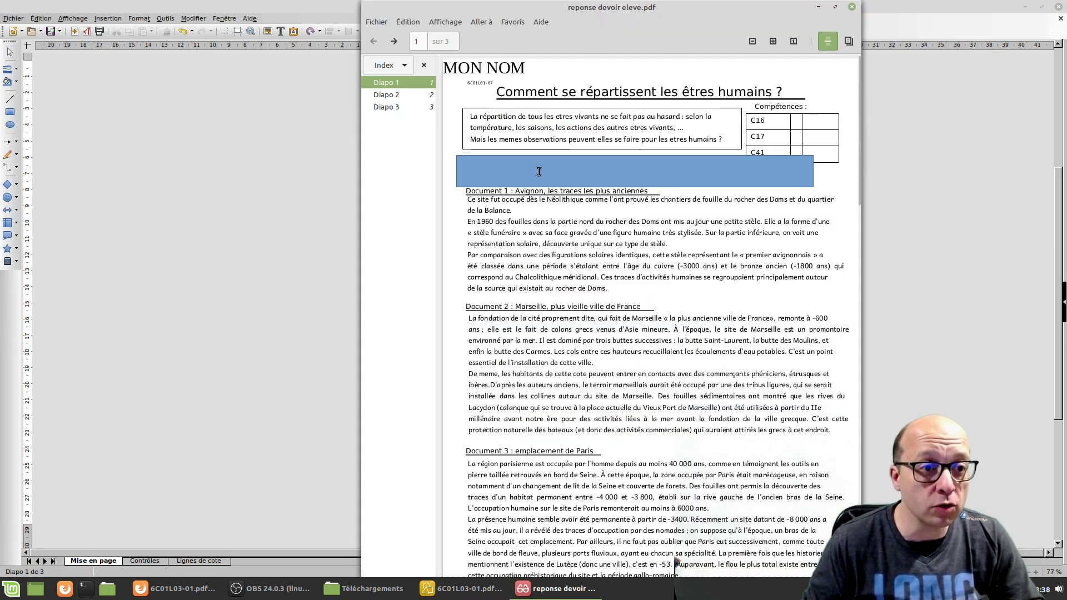
pyautogui.click(851, 6)
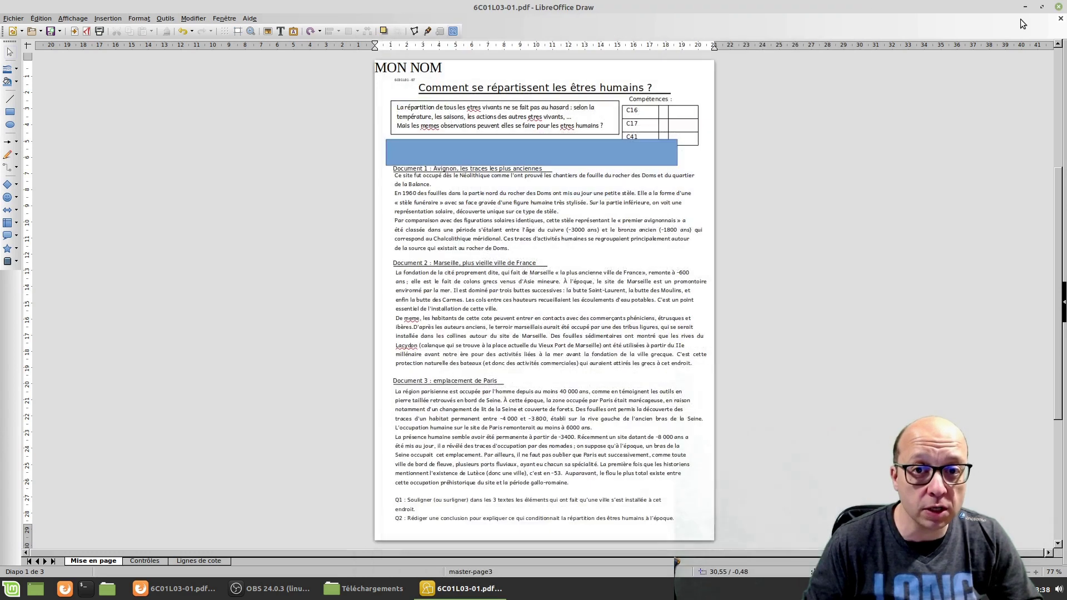
# Close the Draw document without saving and return to the homework in the PRONOTE student space in Firefox.
pyautogui.click(1059, 7)
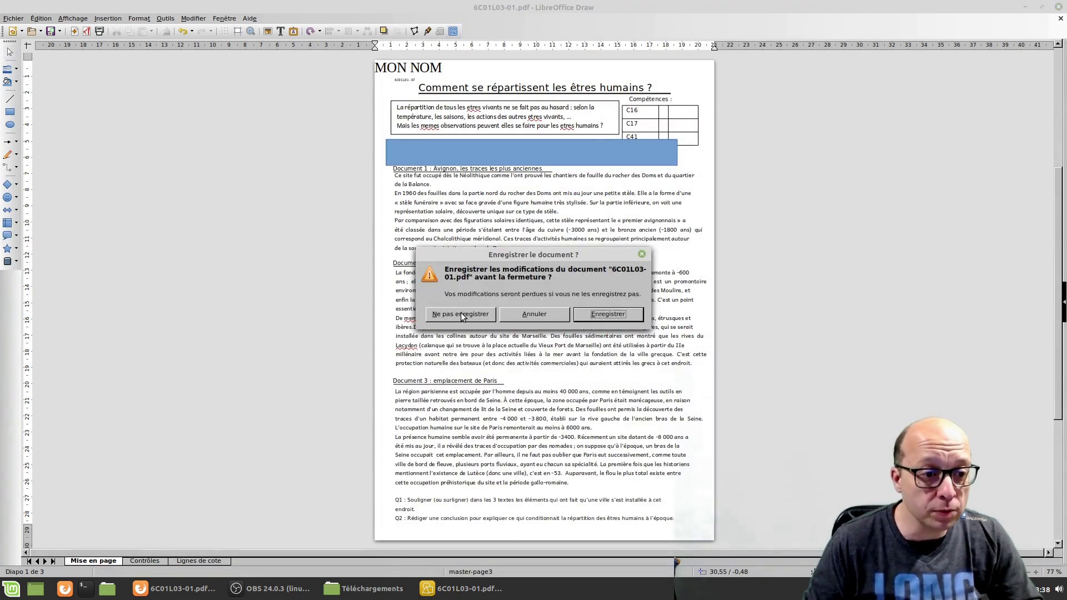
pyautogui.click(488, 315)
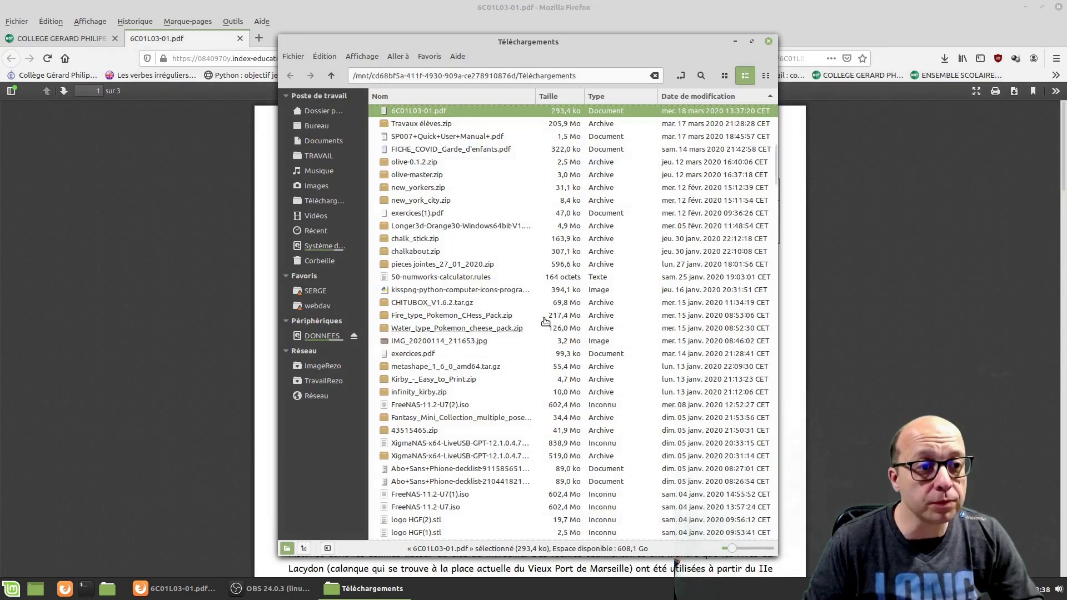
pyautogui.click(204, 238)
pyautogui.click(240, 38)
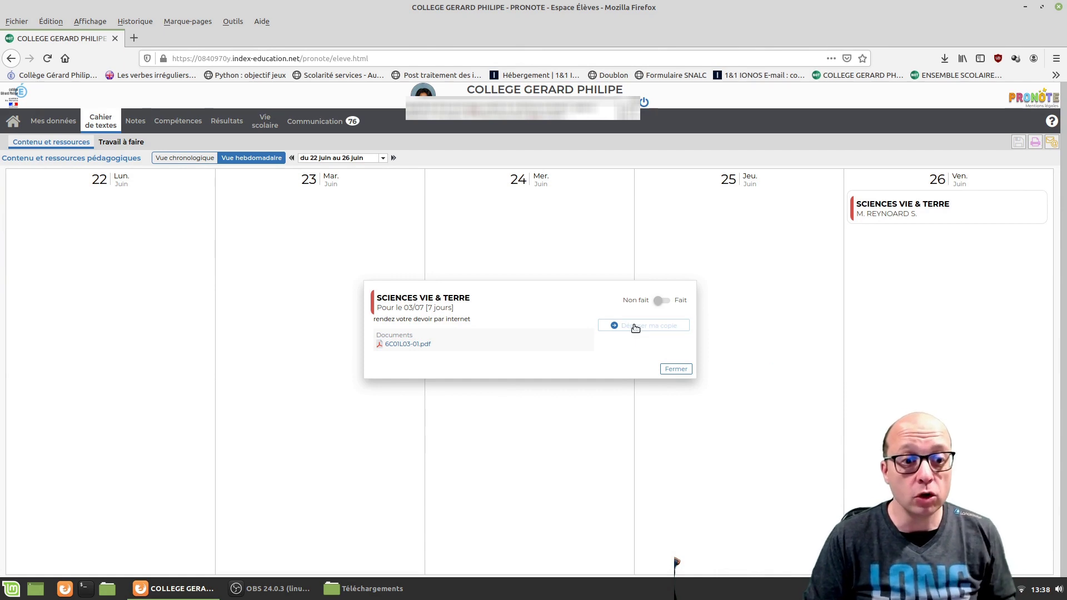
# Submit "reponse devoir eleve.pdf" from Téléchargements as the student's copy for the SCIENCES VIE & TERRE homework.
pyautogui.click(635, 327)
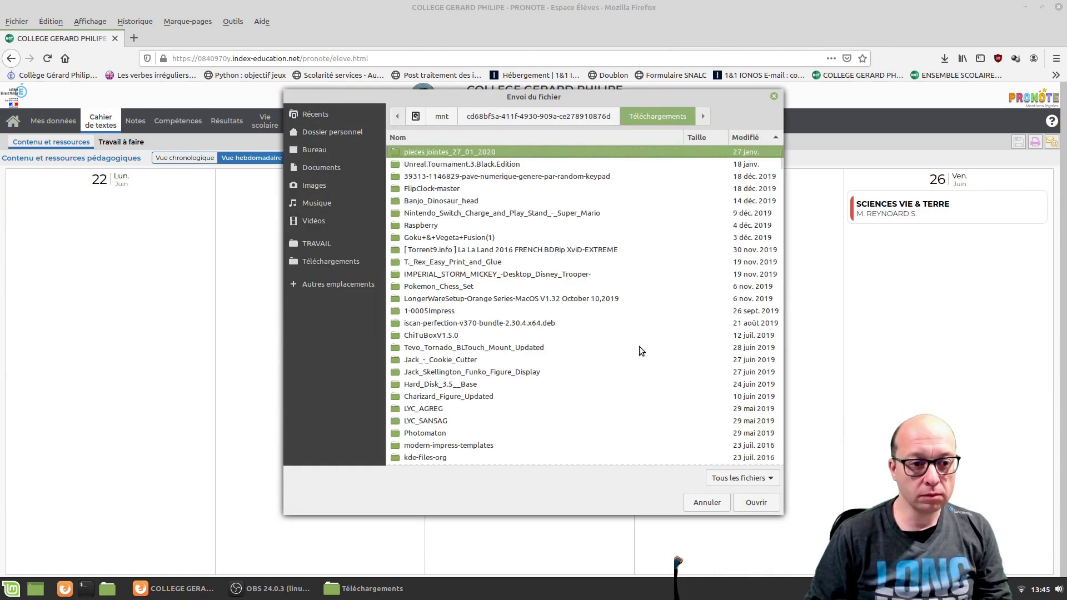
pyautogui.scroll(-5, 638, 345)
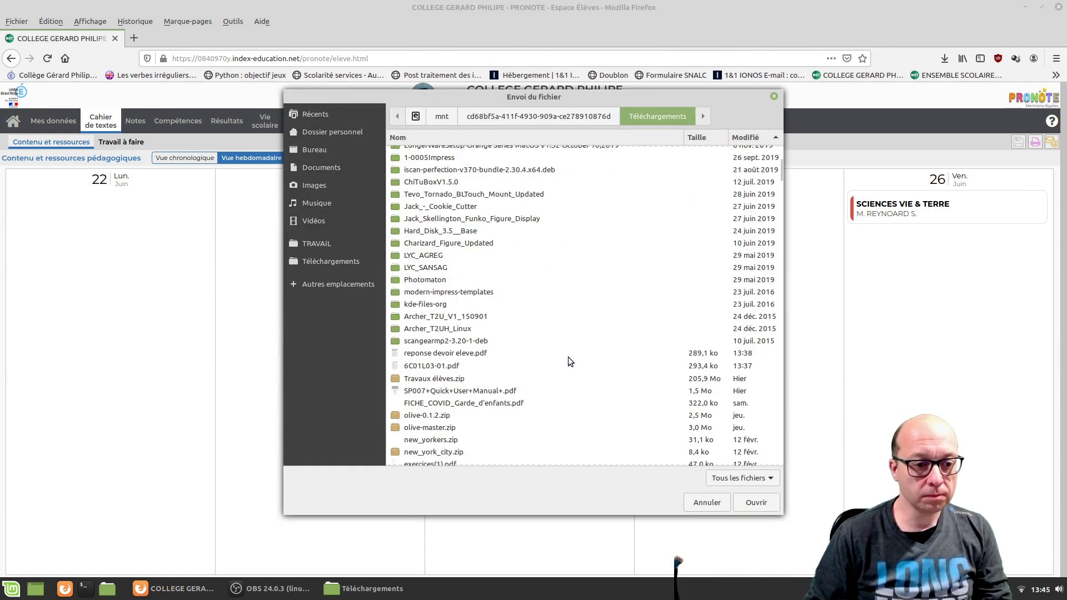
pyautogui.click(447, 353)
pyautogui.doubleClick(449, 352)
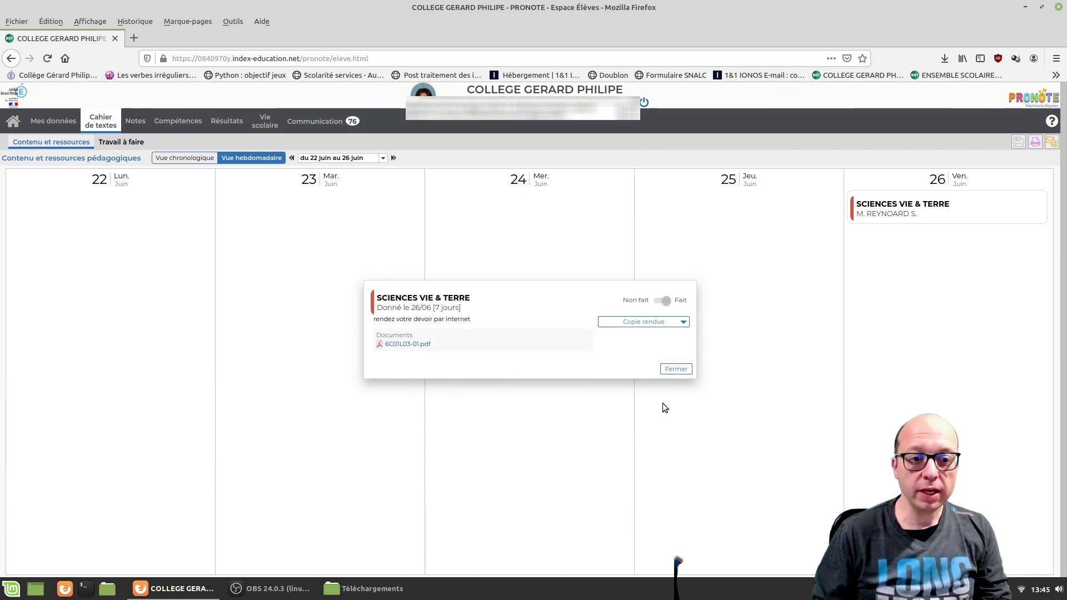
# Consult the submitted homework copy and return to the homework details.
pyautogui.click(645, 325)
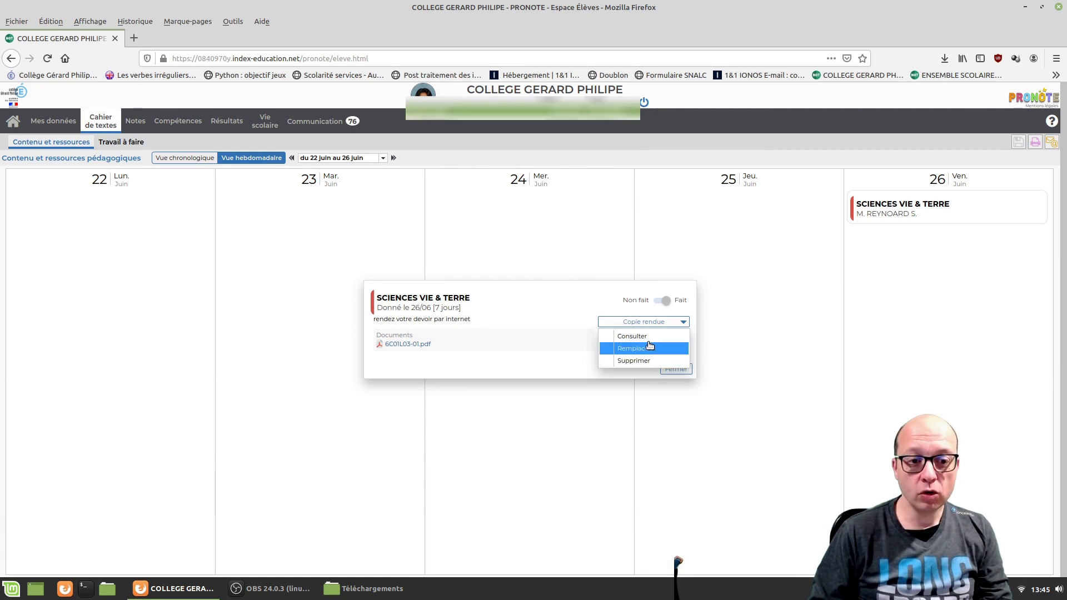
pyautogui.click(650, 336)
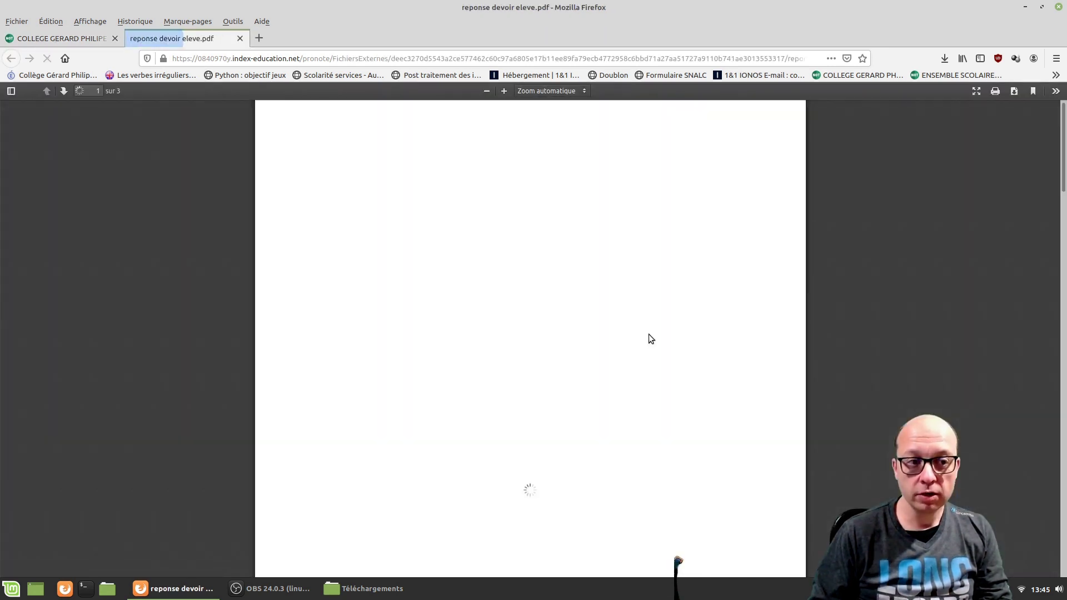
pyautogui.click(239, 38)
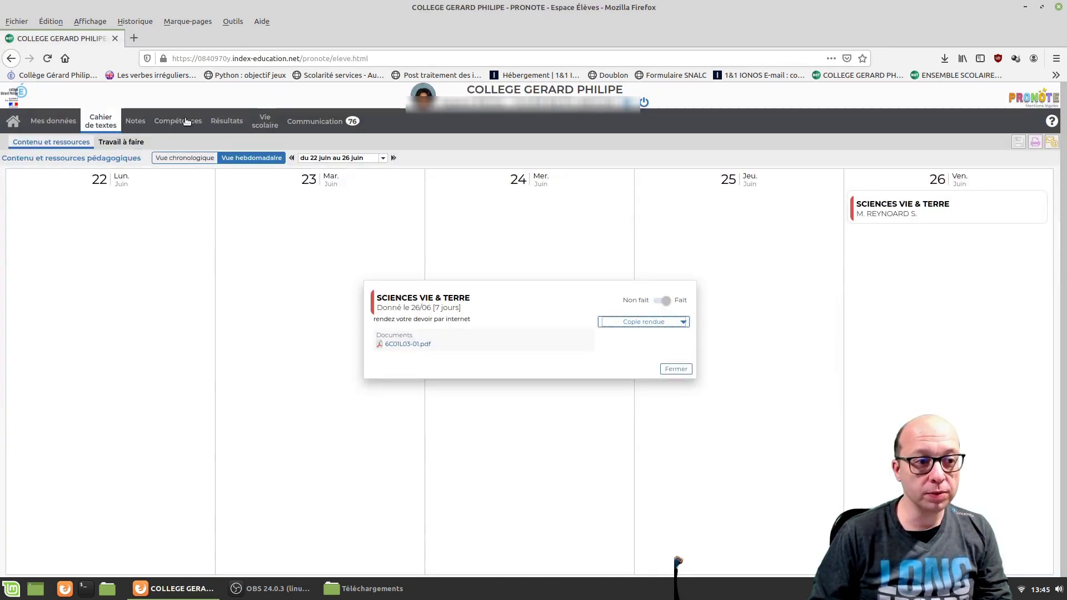
# Review the options for replacing or deleting the submitted copy, and close the homework details.
pyautogui.click(635, 324)
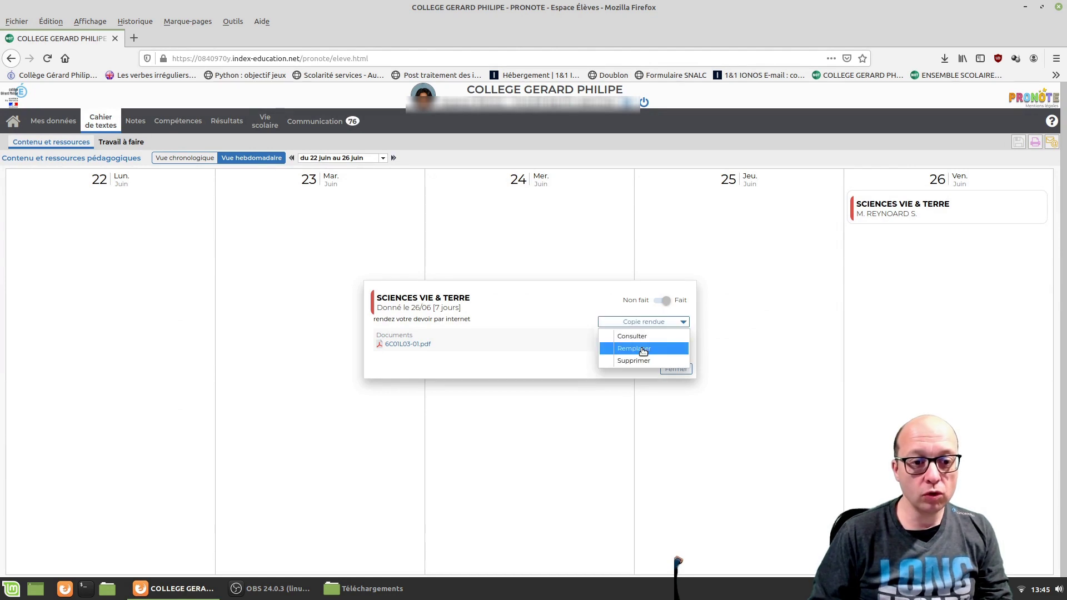
pyautogui.click(807, 322)
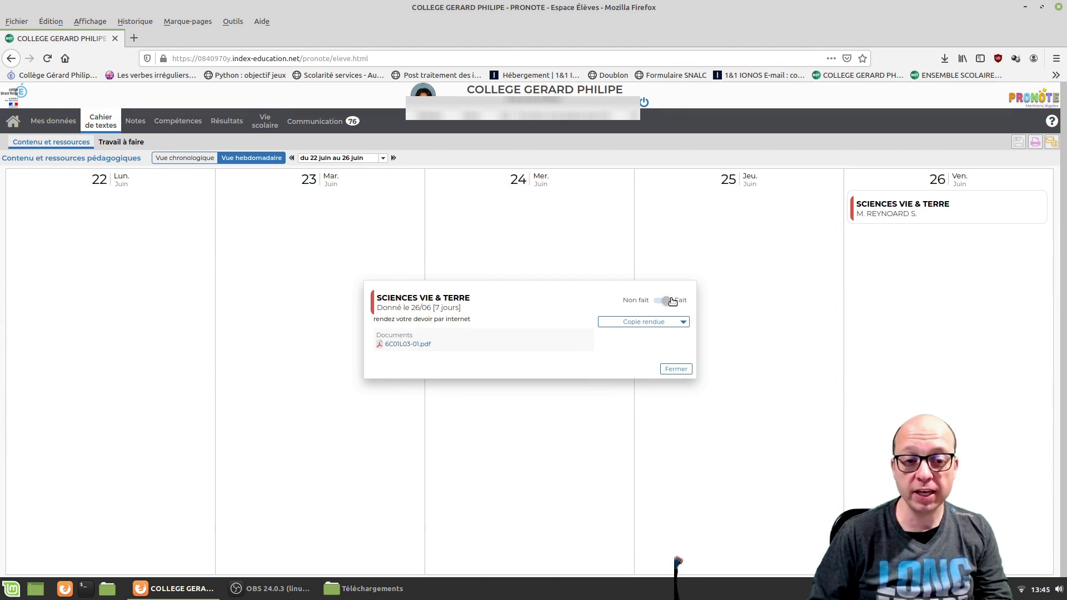
pyautogui.click(683, 369)
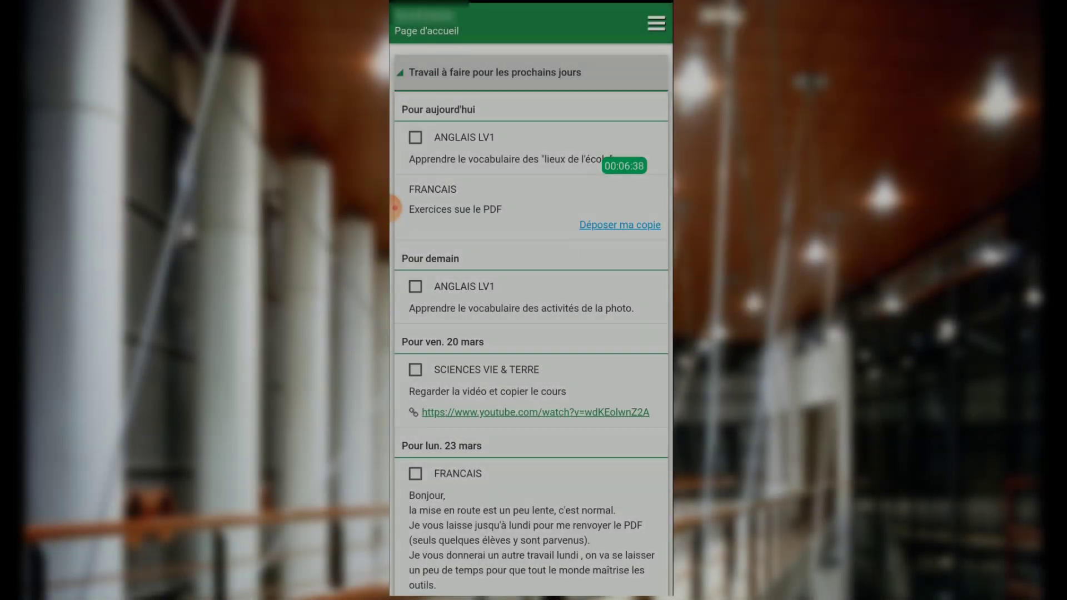
# Open the full homework list in the mobile student space, go to the week du 29 juin au 3 juil. and expand vendredi 03 juillet 2020.
pyautogui.scroll(-5, 530, 333)
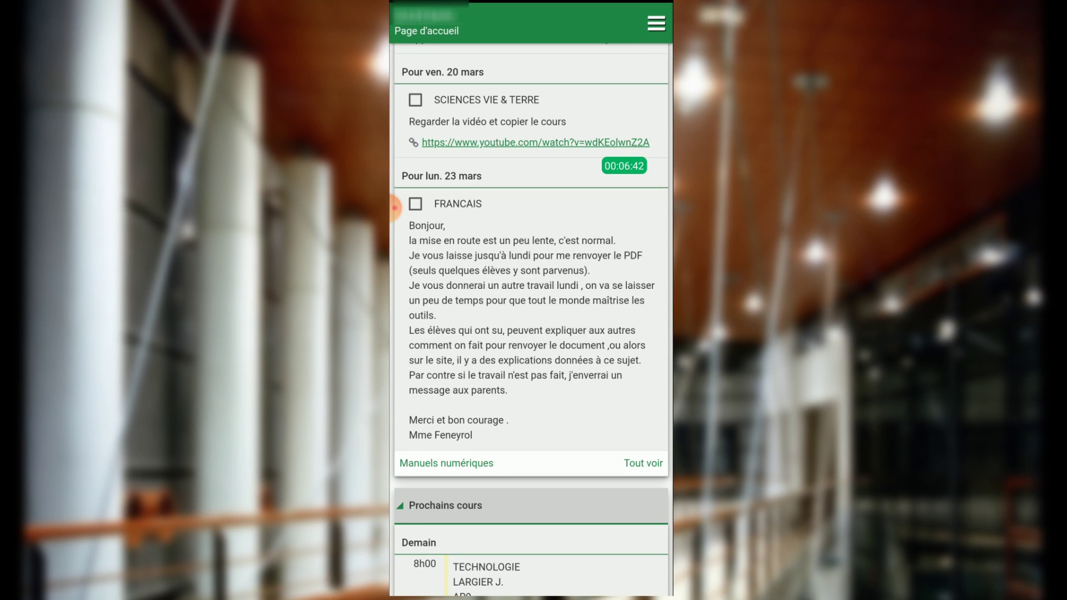
pyautogui.click(643, 464)
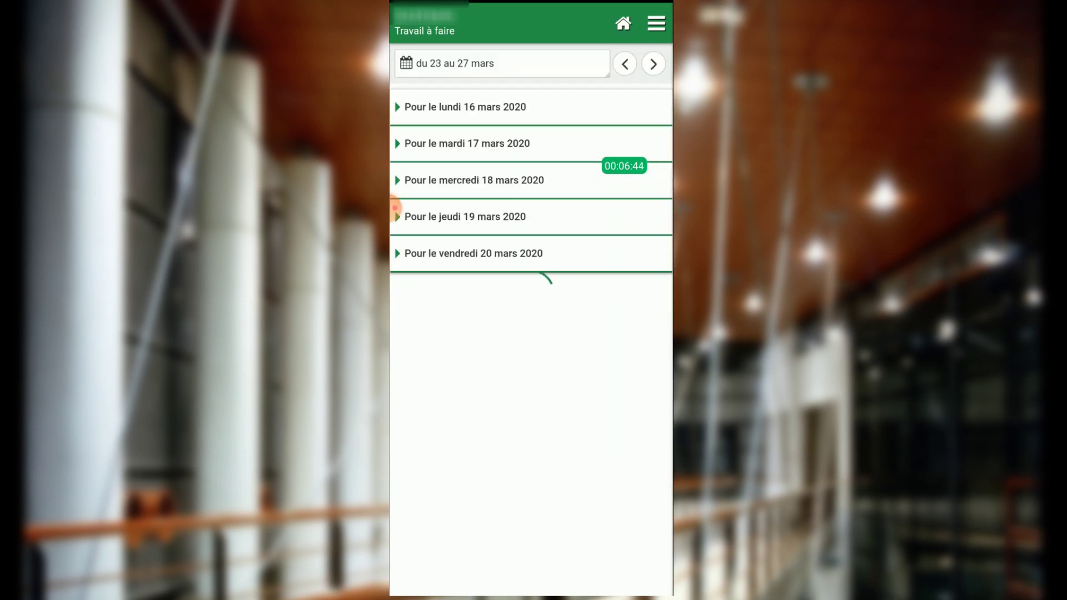
pyautogui.click(654, 64)
pyautogui.click(654, 64)
pyautogui.click(654, 64)
pyautogui.click(654, 64)
pyautogui.click(653, 64)
pyautogui.click(653, 64)
pyautogui.click(653, 64)
pyautogui.click(653, 64)
pyautogui.click(653, 64)
pyautogui.click(654, 63)
pyautogui.click(653, 64)
pyautogui.click(474, 107)
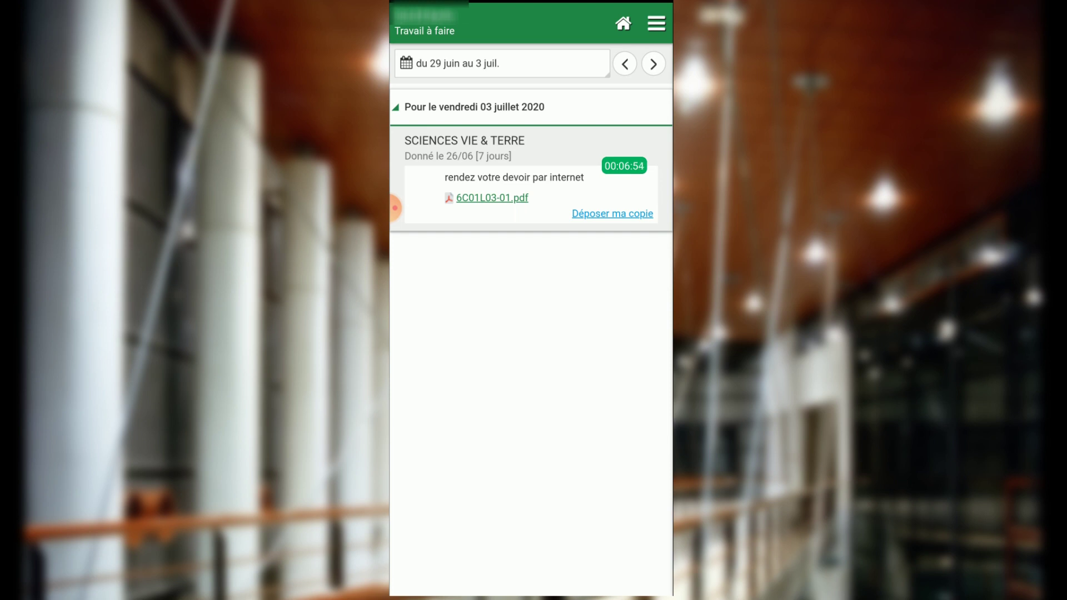
# Start submitting a copy for the SCIENCES VIE & TERRE homework and show the files in Téléchargements as a list.
pyautogui.click(612, 213)
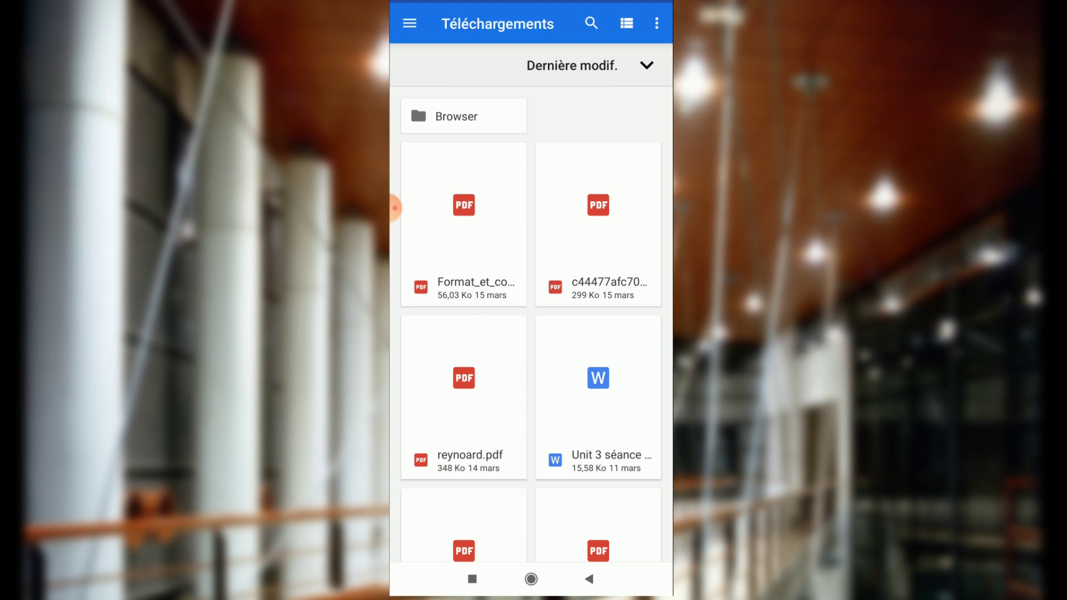
pyautogui.click(626, 23)
pyautogui.click(657, 23)
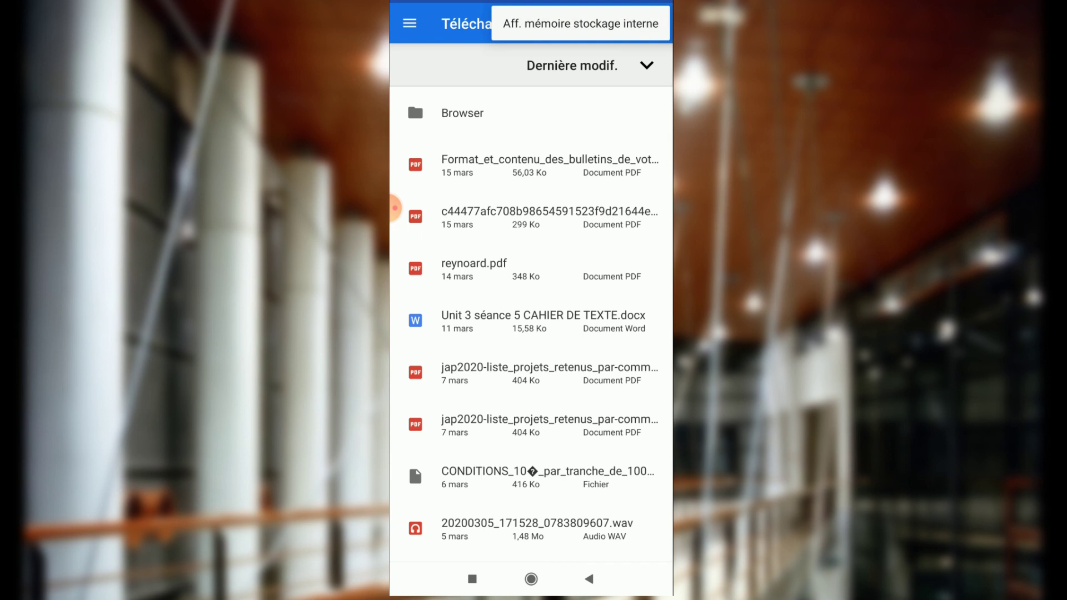
# Photograph the handwritten graph with the phone's camera app and return to the file picker for the submission.
pyautogui.click(531, 579)
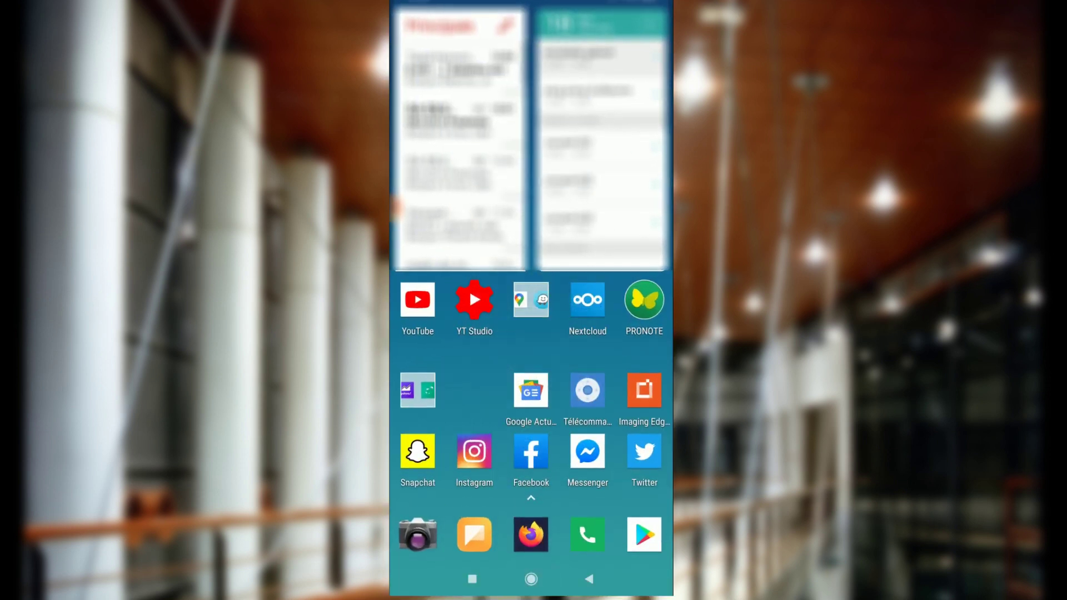
pyautogui.click(418, 535)
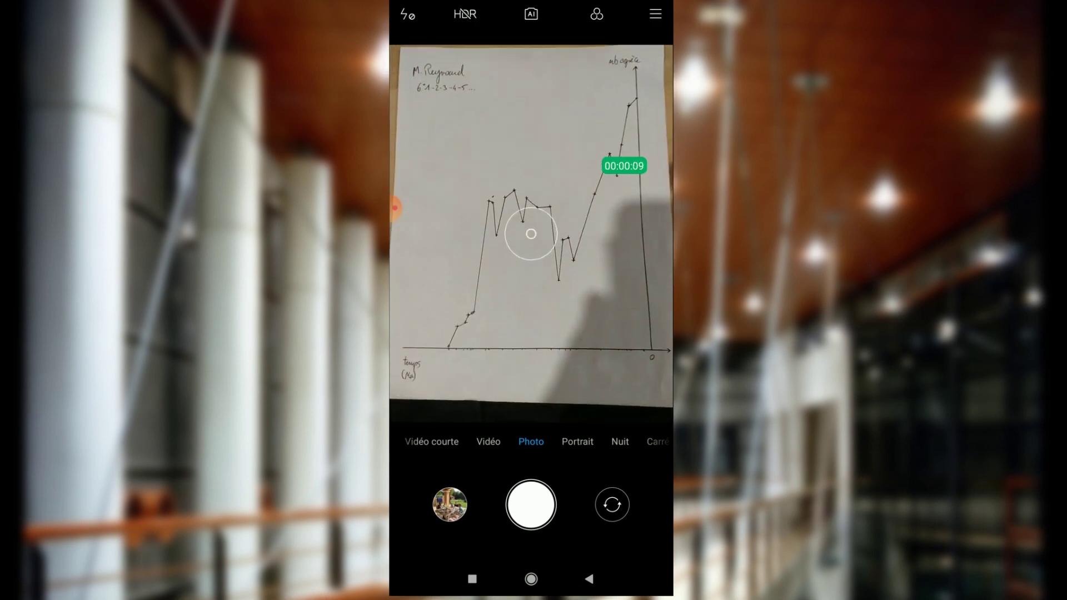
pyautogui.click(531, 504)
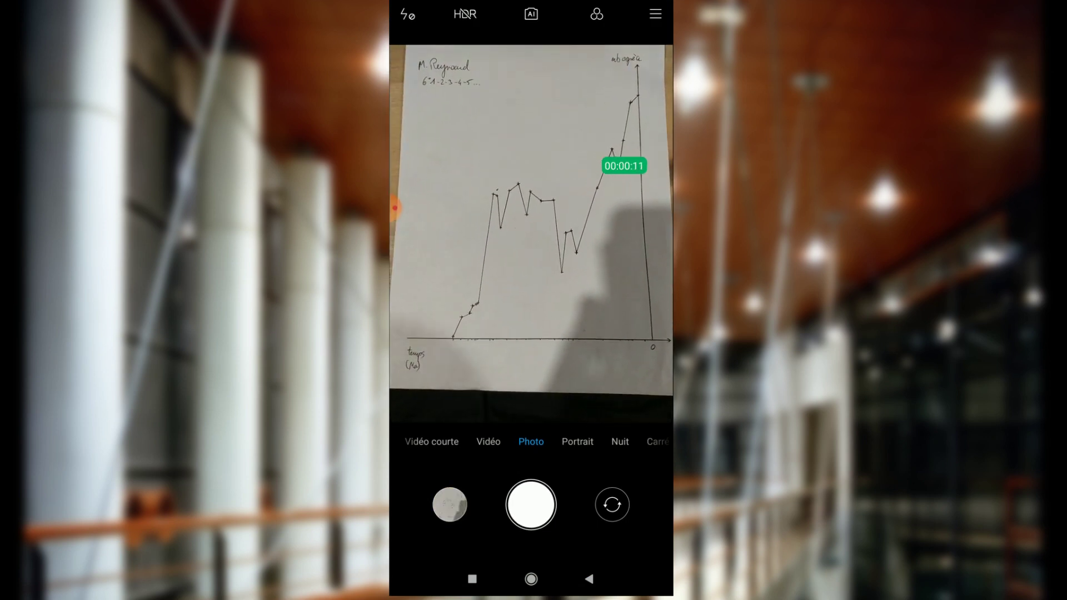
pyautogui.click(472, 578)
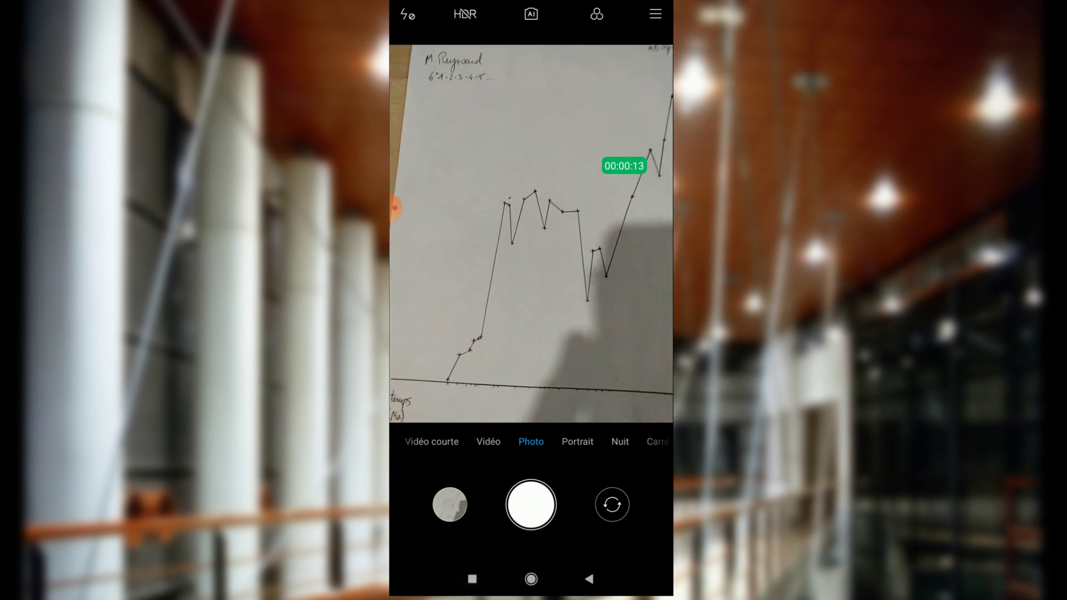
pyautogui.click(598, 310)
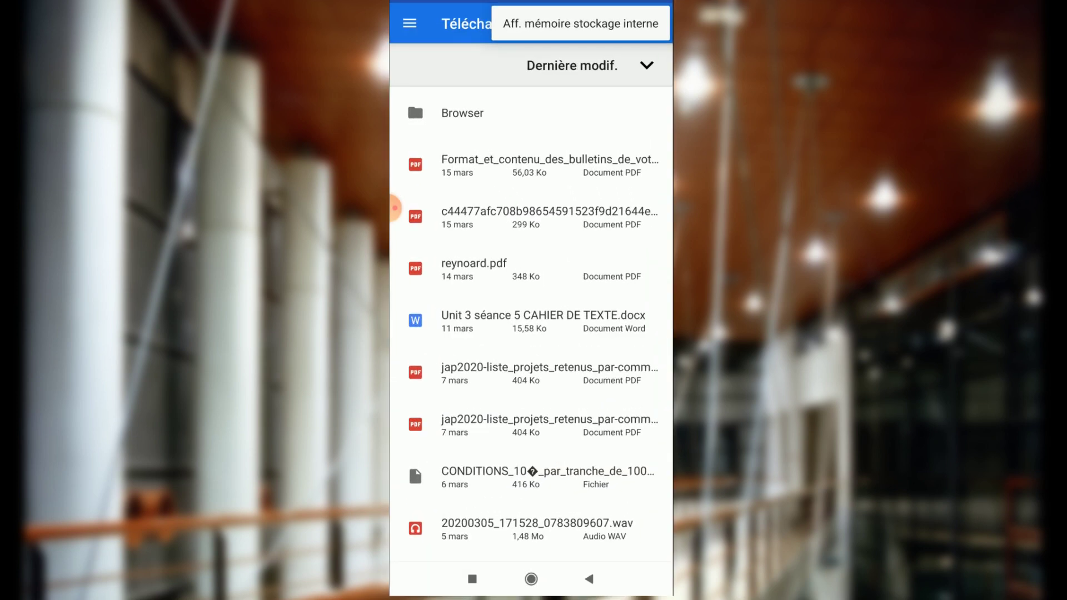
# Try to submit the graph photo as the copy for the SCIENCES VIE & TERRE homework.
pyautogui.click(580, 23)
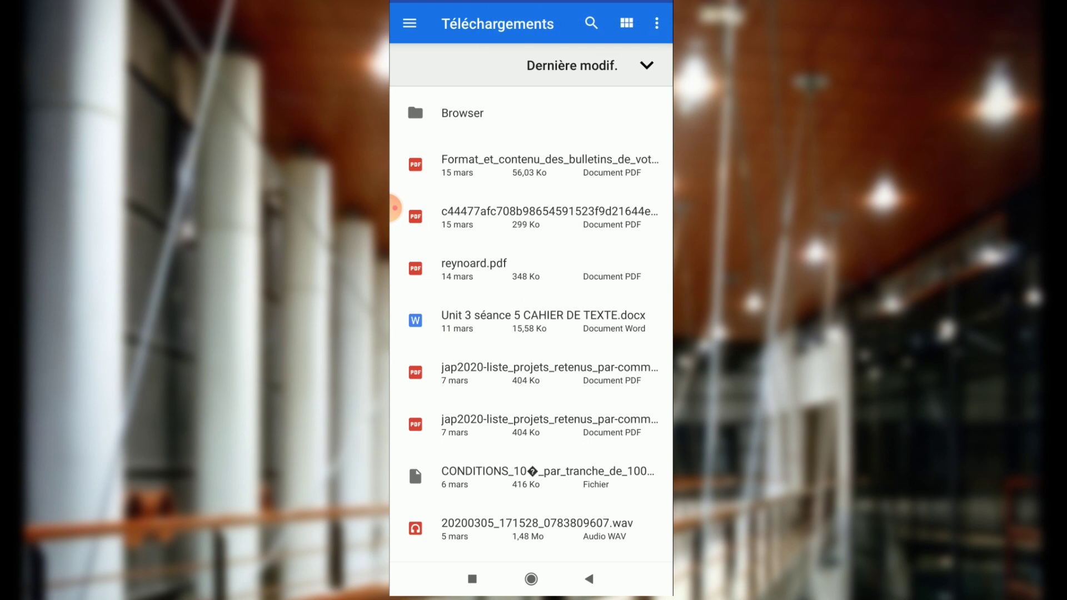
pyautogui.click(409, 23)
pyautogui.click(463, 66)
pyautogui.click(464, 116)
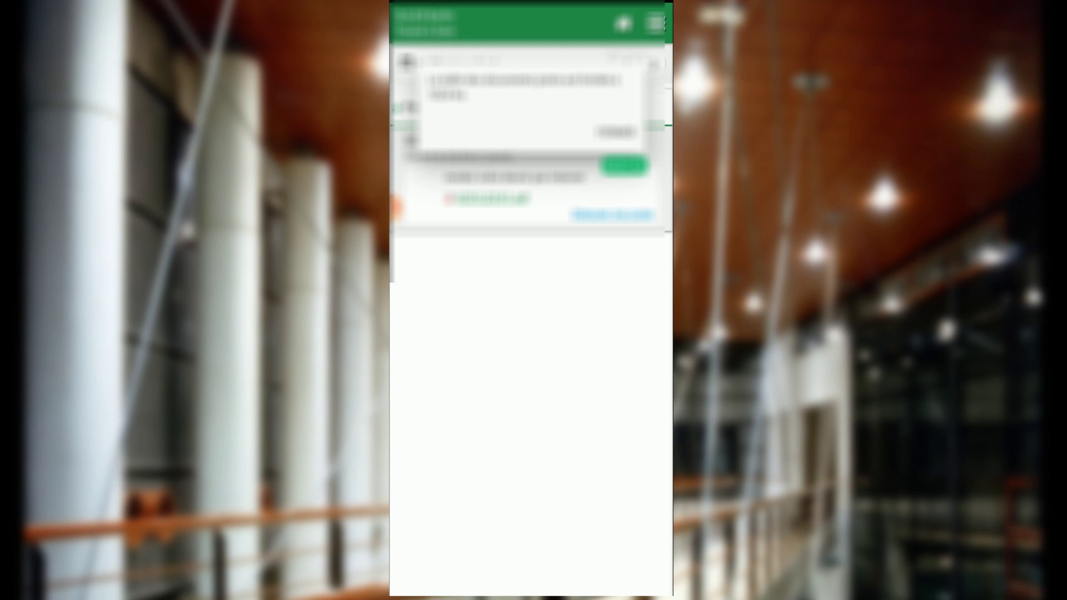
pyautogui.click(616, 132)
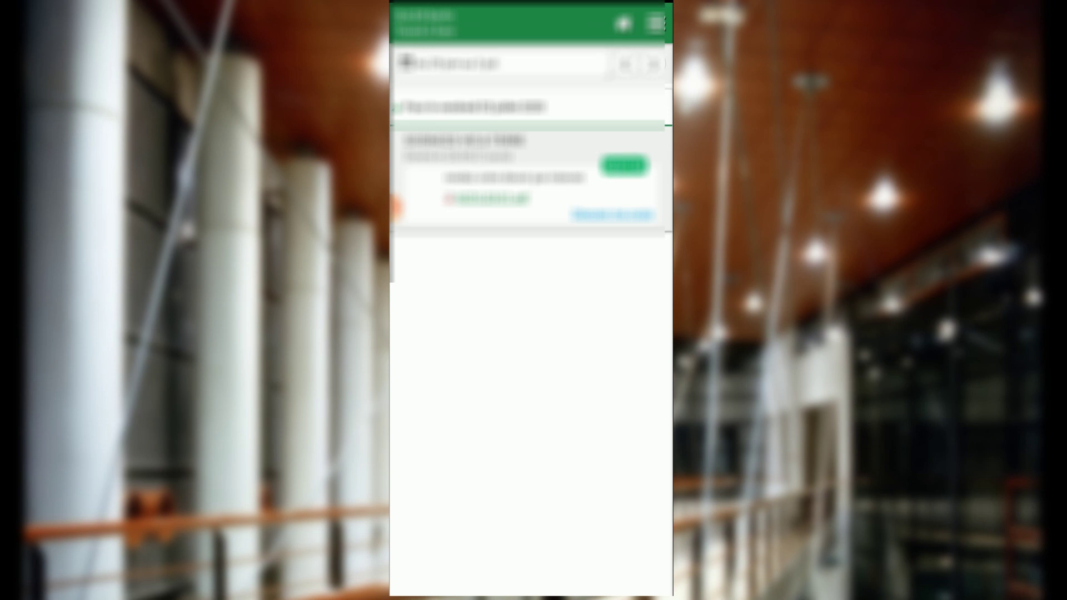
# Set Qualité de l'image to Normale in the phone's camera settings and return to the camera view.
pyautogui.moveTo(531, 596); pyautogui.dragTo(531, 556)
pyautogui.click(531, 579)
pyautogui.click(418, 534)
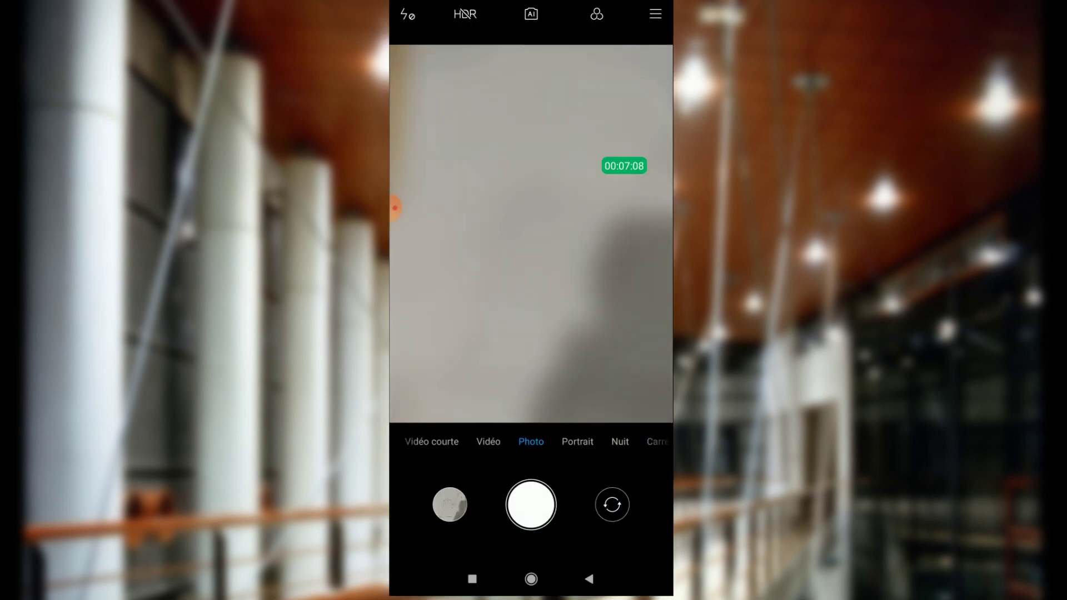
pyautogui.click(528, 234)
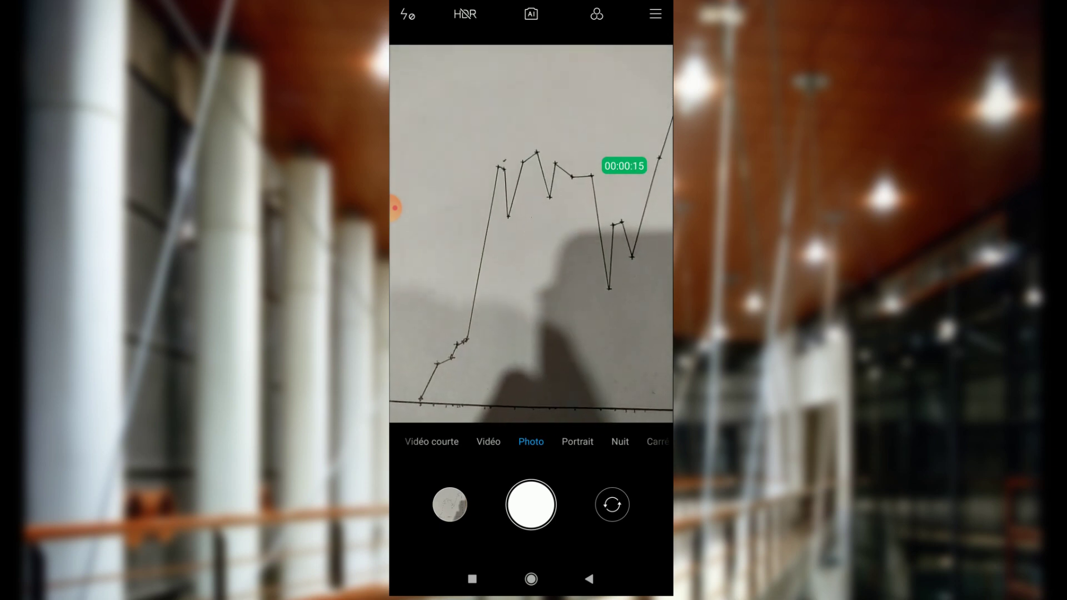
pyautogui.click(655, 14)
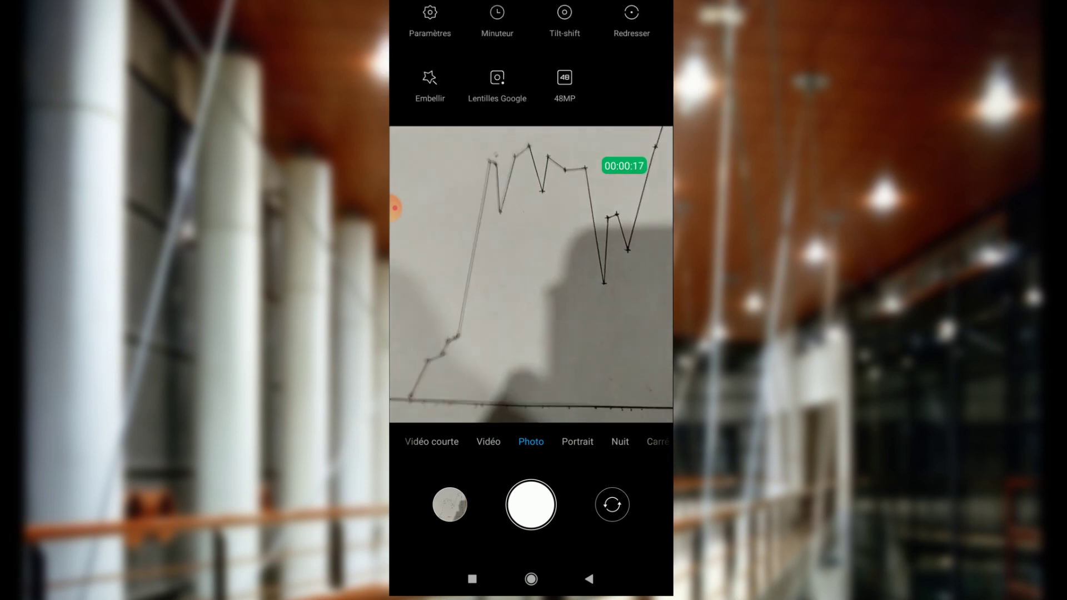
pyautogui.click(429, 23)
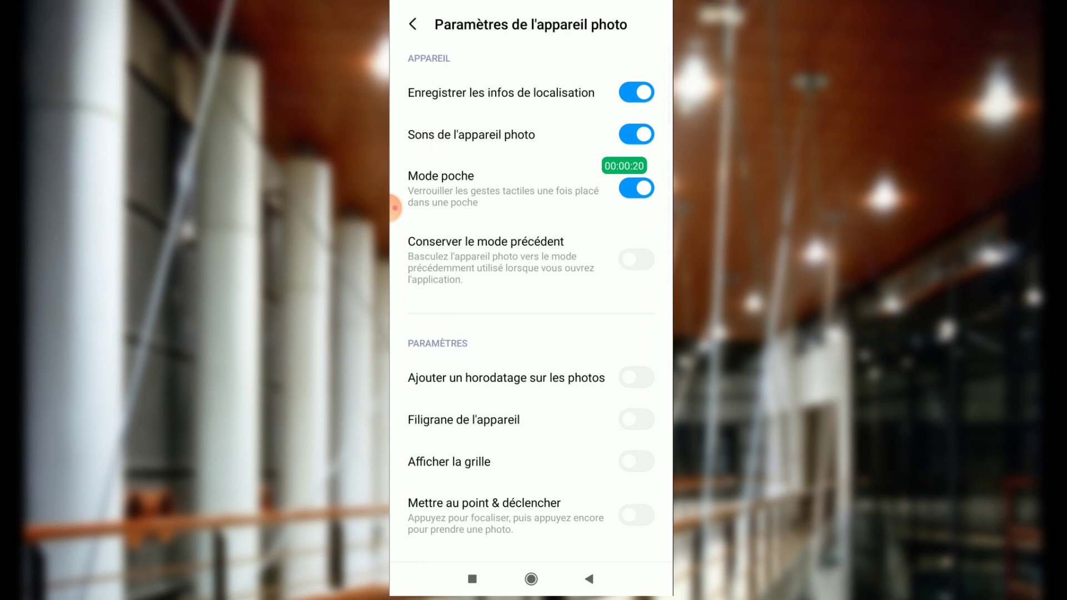
pyautogui.scroll(-7, 530, 306)
pyautogui.scroll(-7, 530, 306)
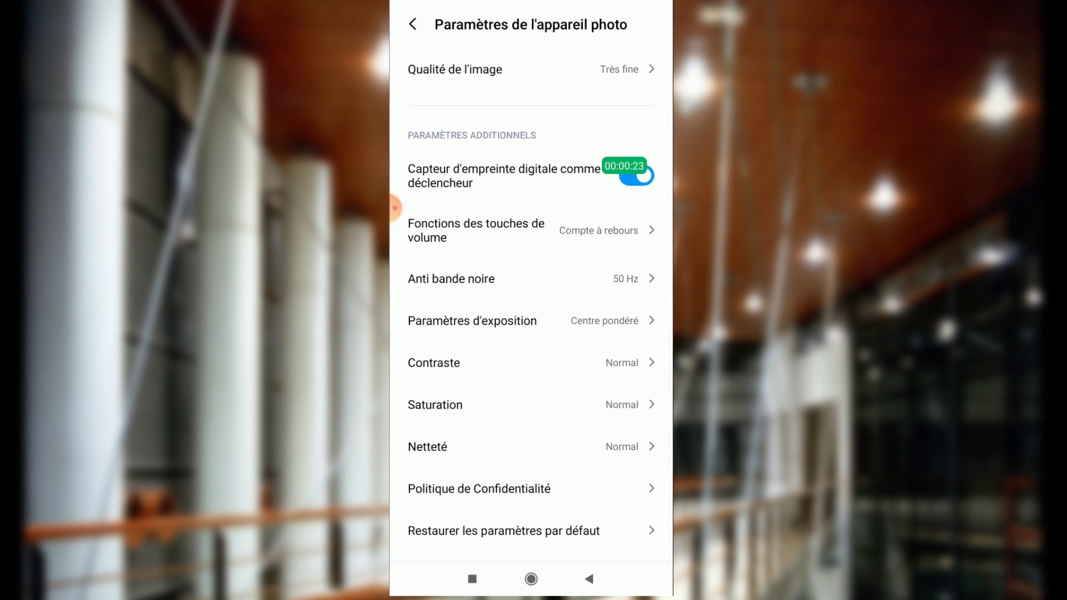
pyautogui.scroll(7, 395, 207)
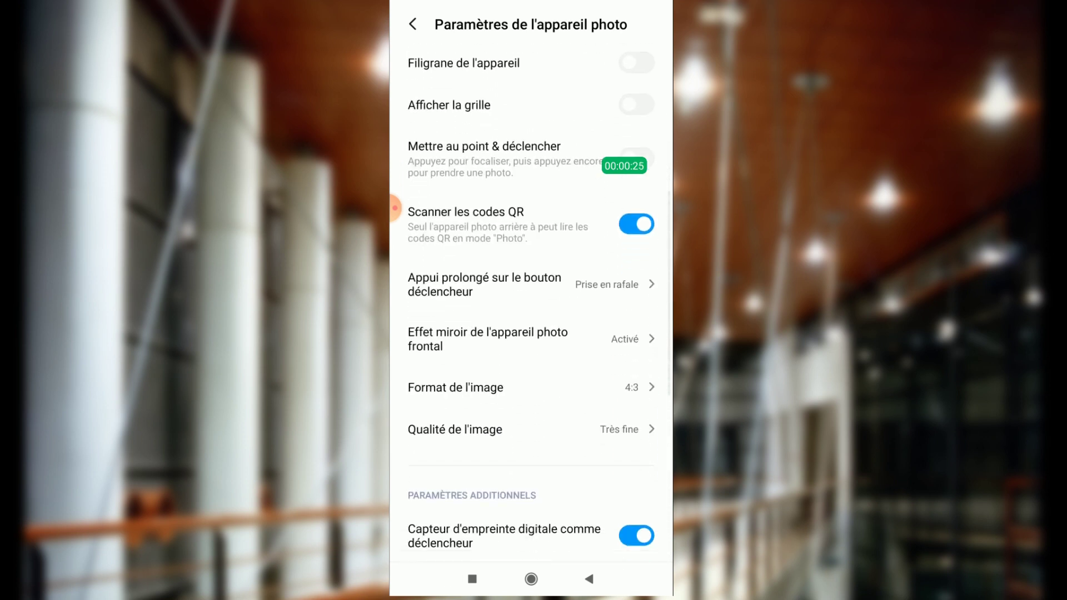
pyautogui.click(454, 414)
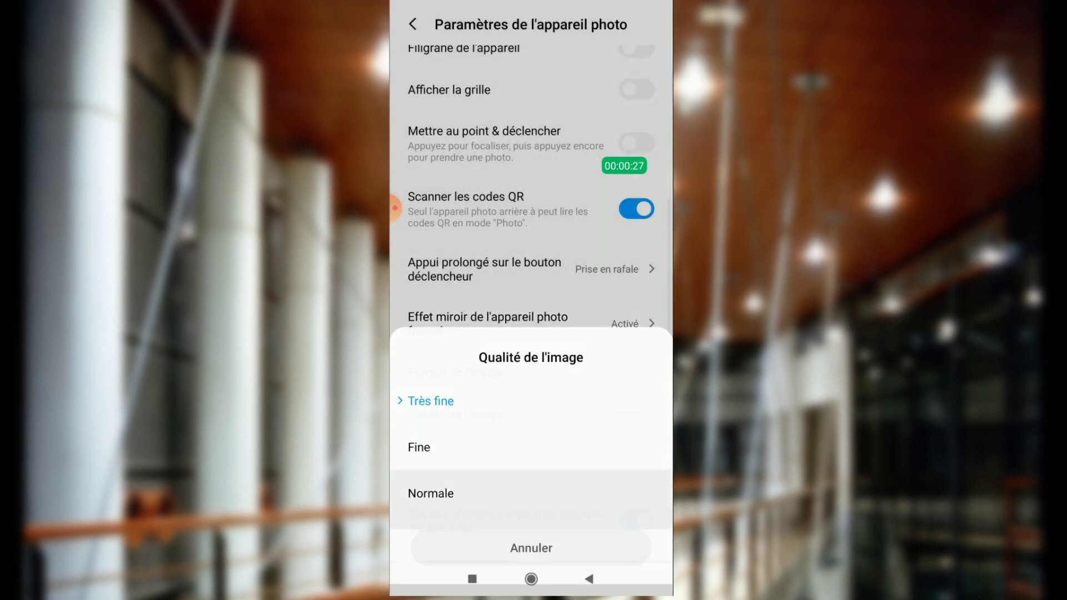
pyautogui.click(431, 493)
pyautogui.scroll(-3, 394, 208)
pyautogui.rightClick(394, 207)
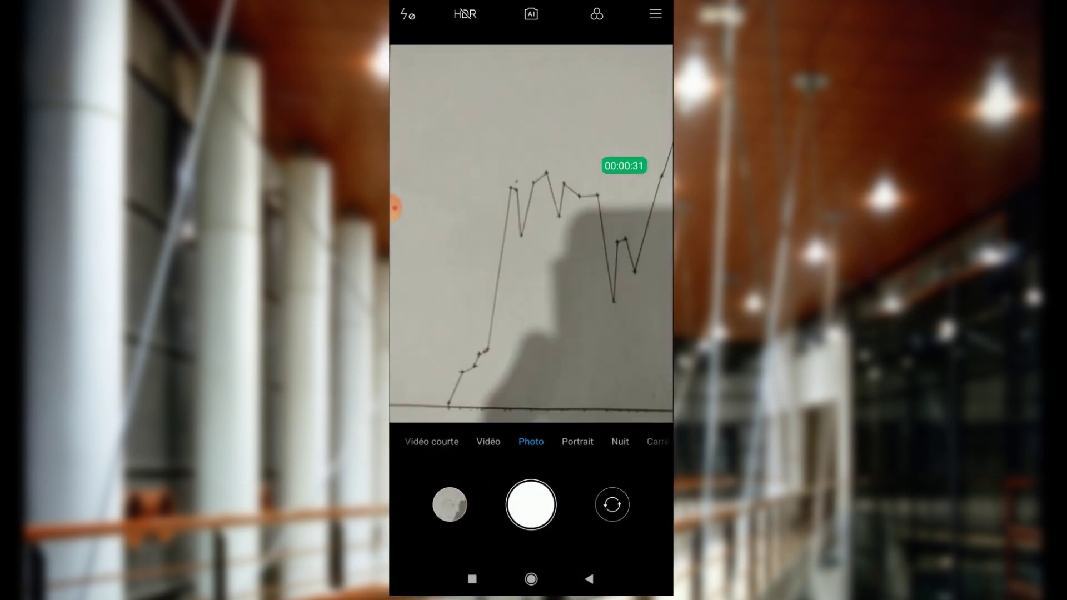
# Retake the photo of the handwritten graph and switch back to the homework in the mobile student space.
pyautogui.click(531, 505)
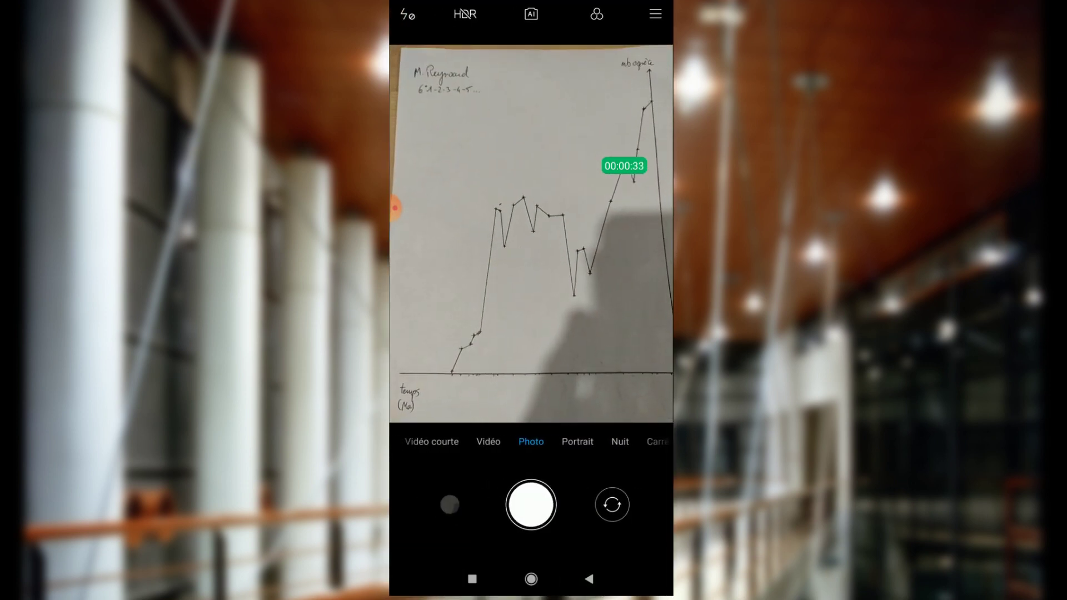
pyautogui.click(472, 578)
pyautogui.click(598, 311)
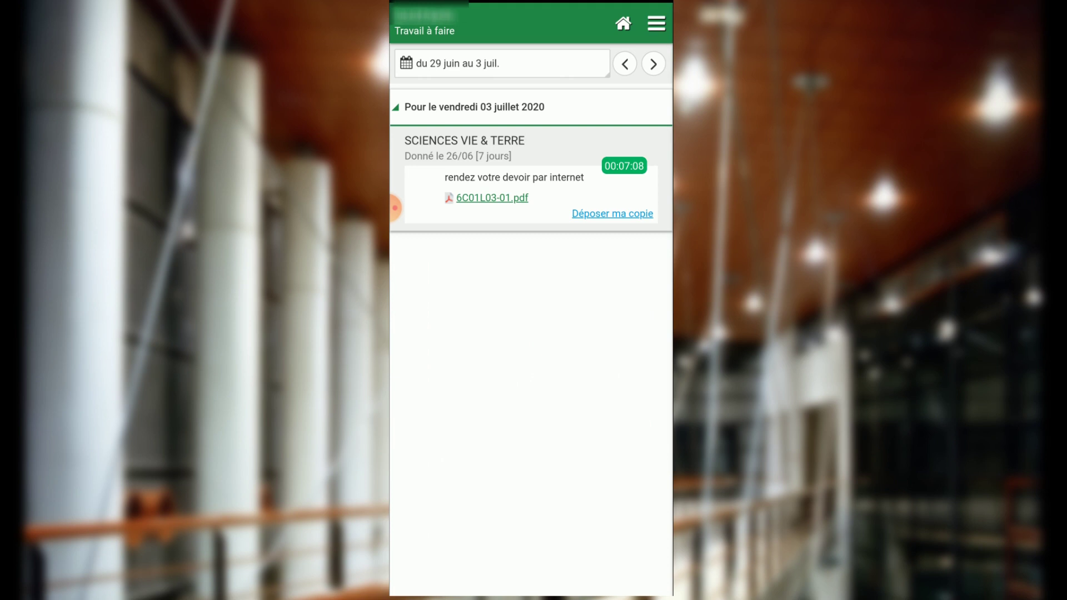
# Submit the most recent photo from the Camera folder as the SCIENCES VIE & TERRE copy and expand vendredi 03 juillet 2020 again.
pyautogui.click(612, 213)
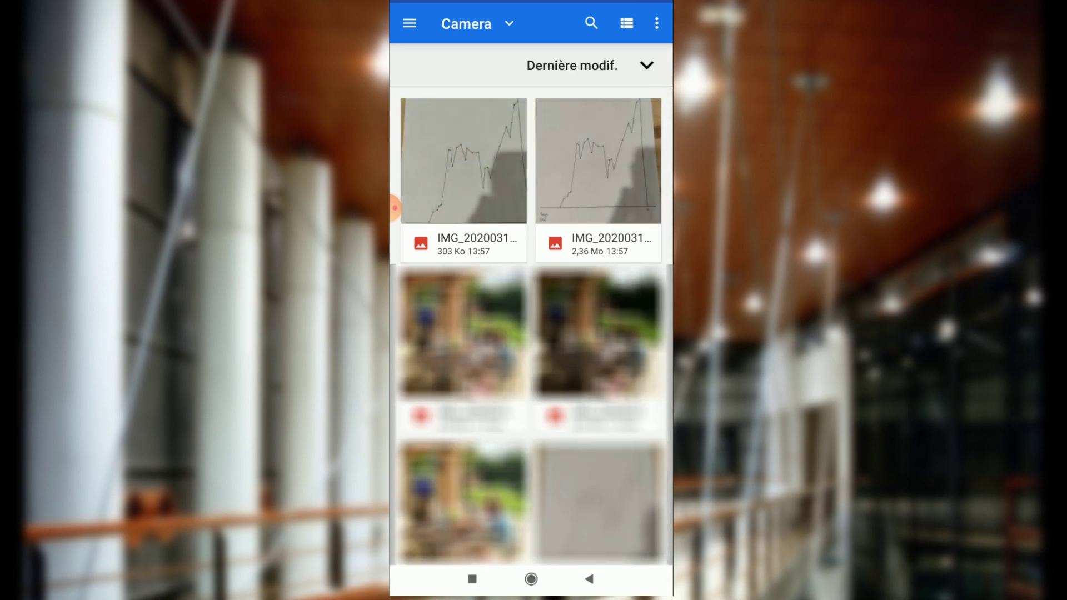
pyautogui.click(464, 161)
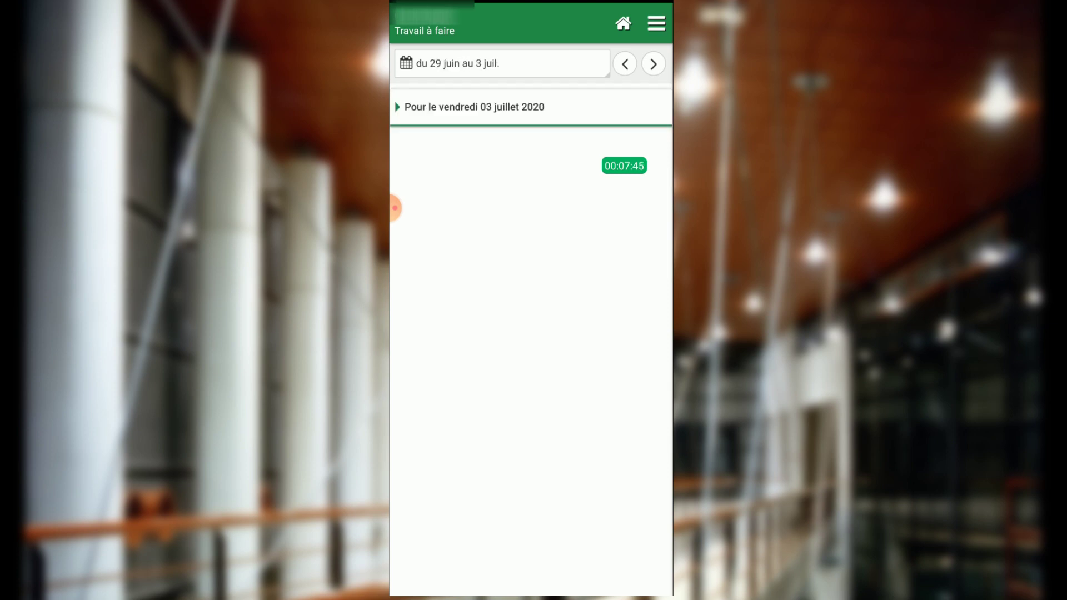
pyautogui.click(474, 107)
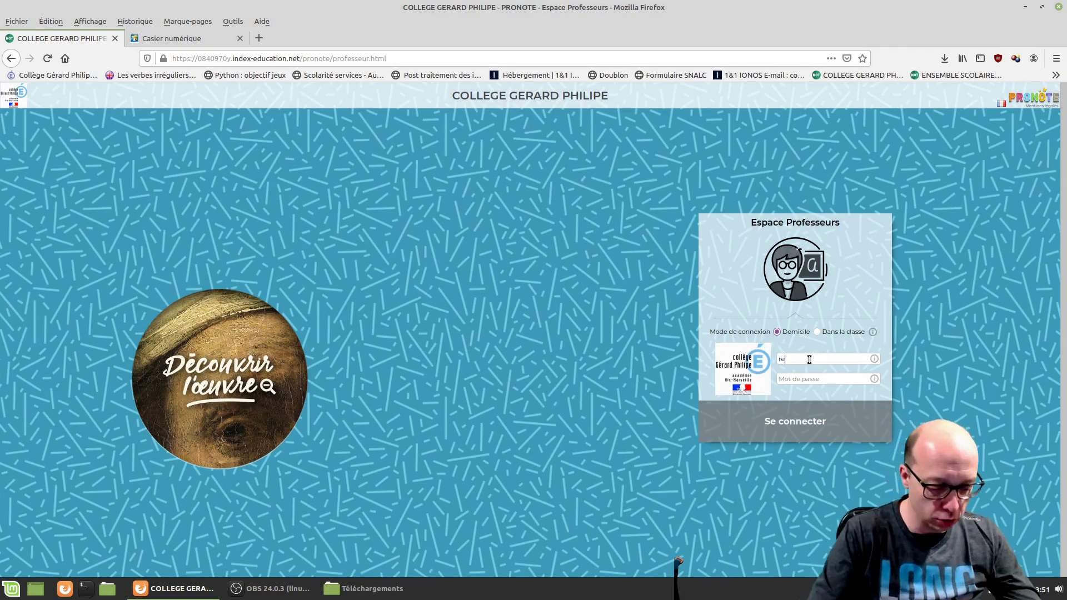
# Log in to the PRONOTE Espace Professeurs in Firefox with the teacher's username and password, and open the Cahier de textes.
pyautogui.write('••')
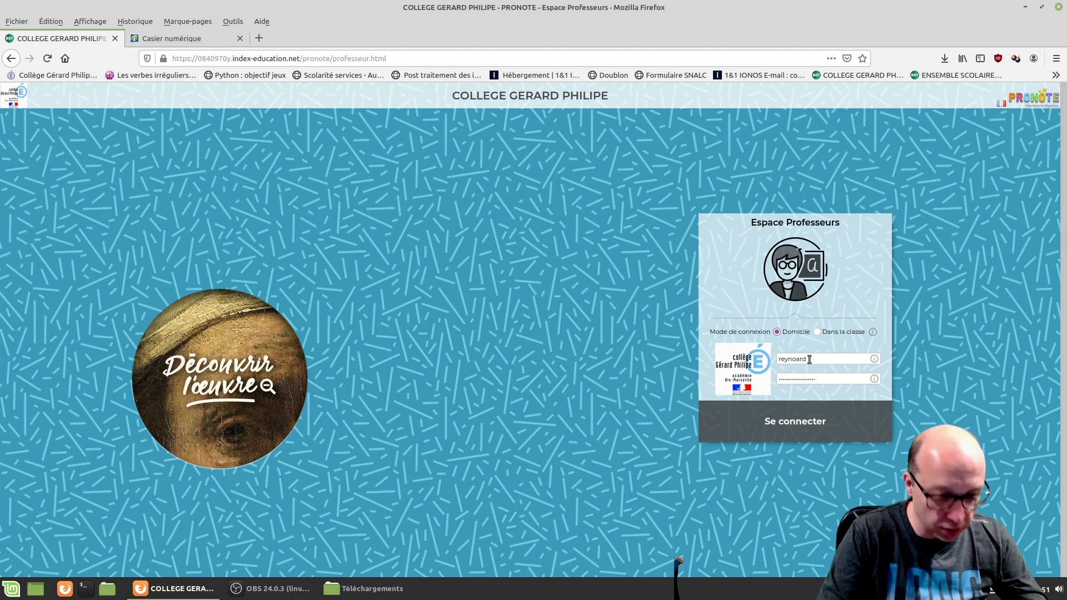
pyautogui.press('Return')
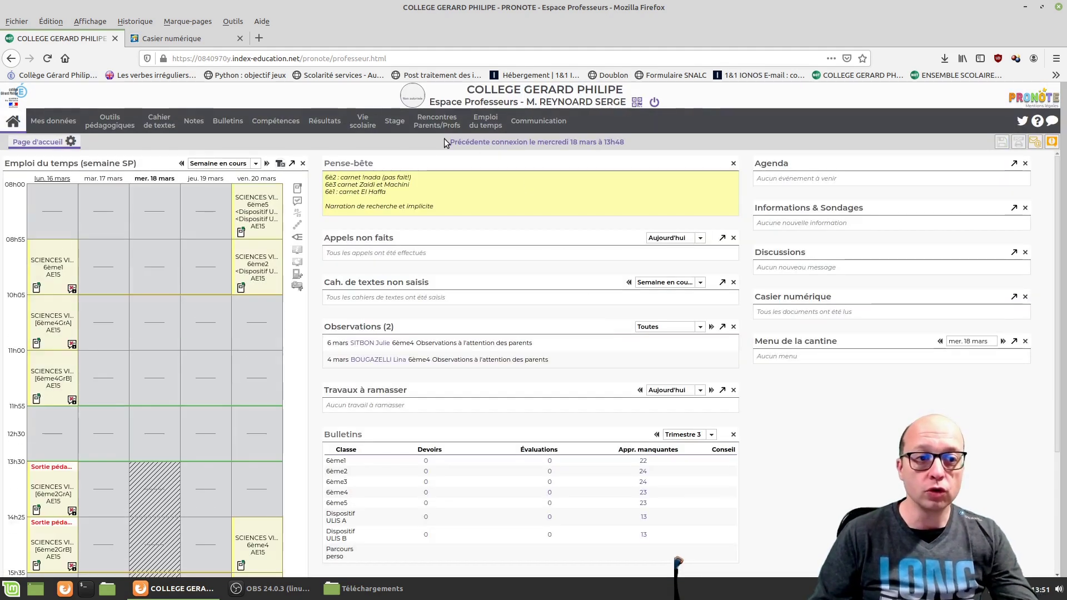
pyautogui.click(159, 120)
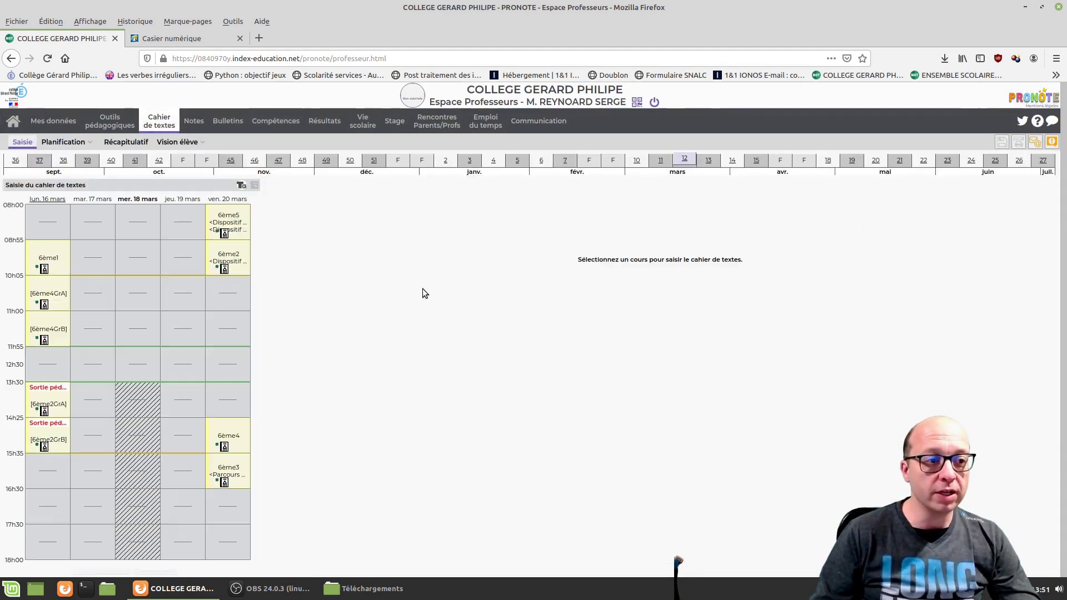
# Consult the 6ème2 homework given on vendredi 26 juin and its submission details on vendredi 03 juil., and return to the home page.
pyautogui.click(1025, 162)
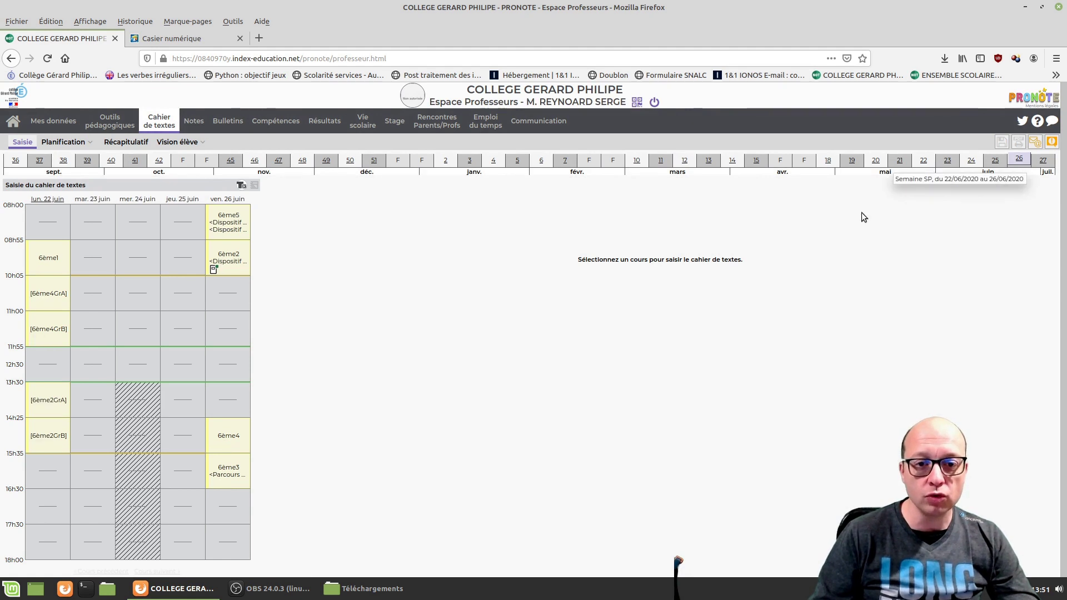
pyautogui.click(224, 266)
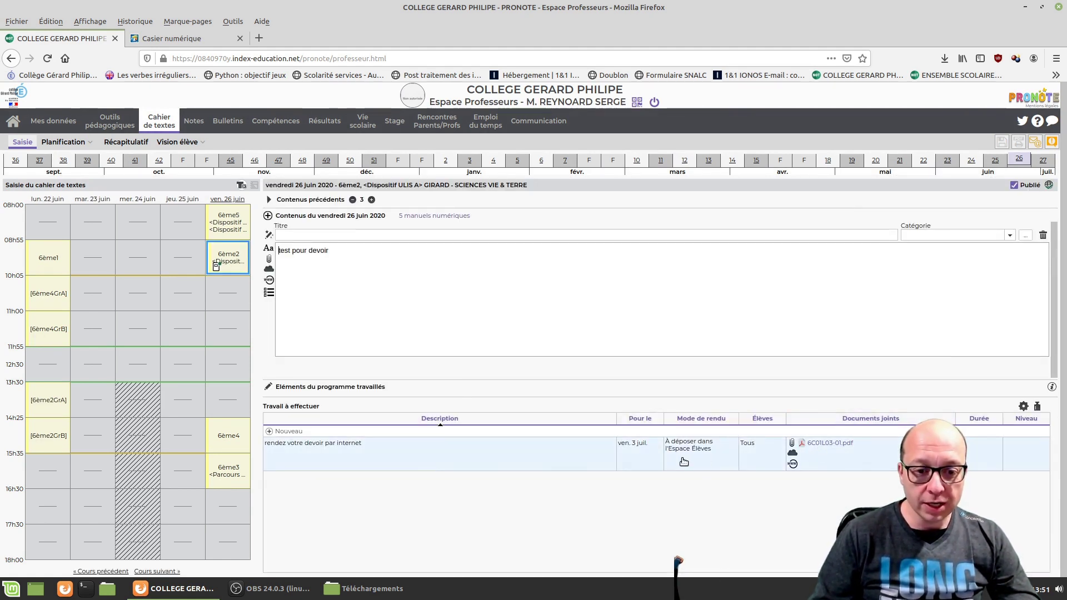
pyautogui.click(1041, 160)
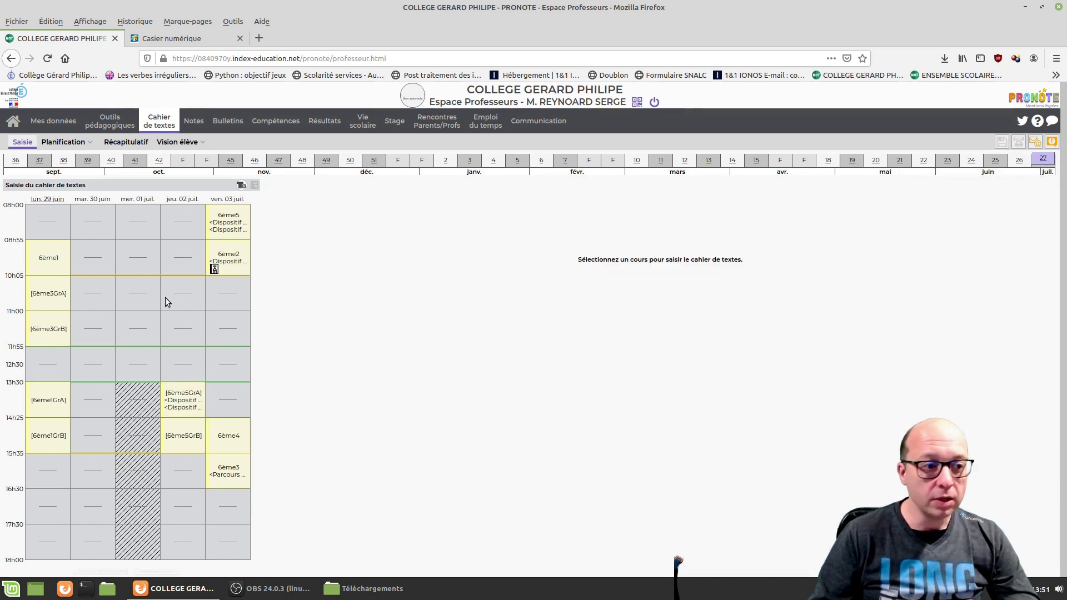
pyautogui.click(230, 263)
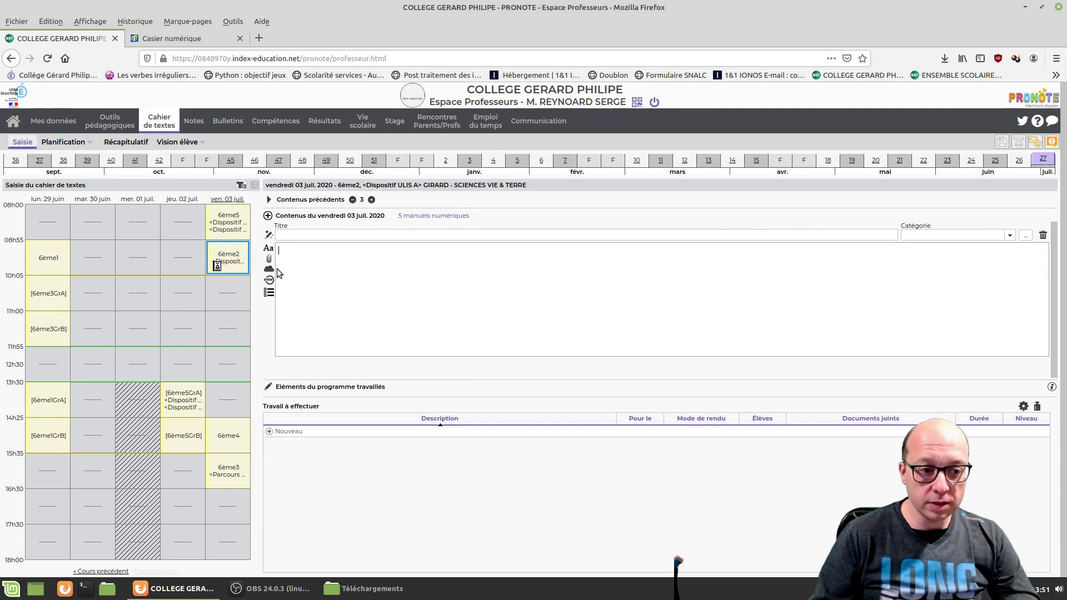
pyautogui.click(217, 265)
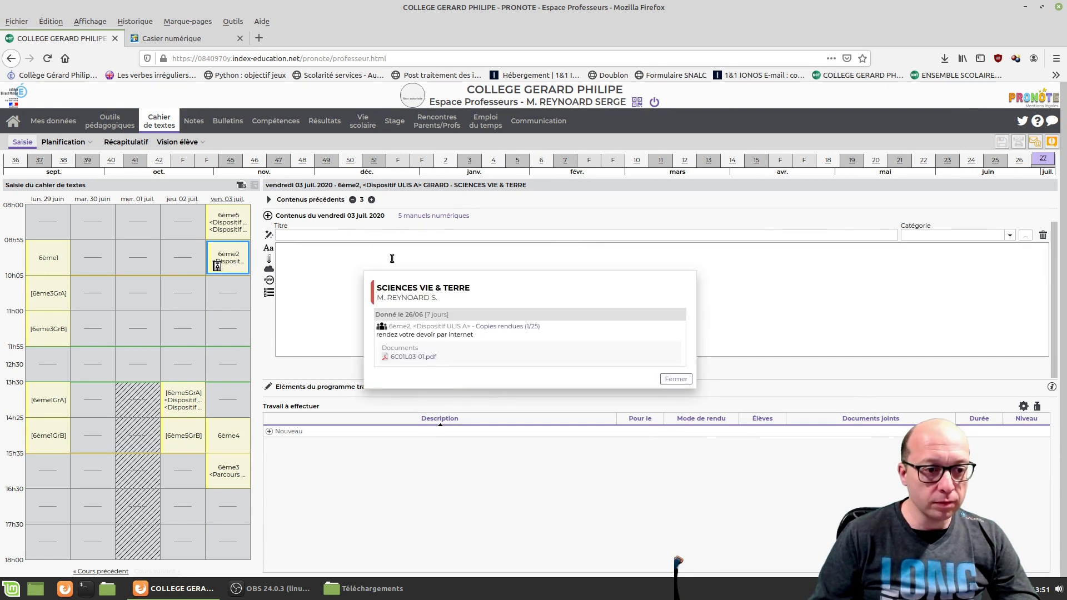
pyautogui.click(12, 123)
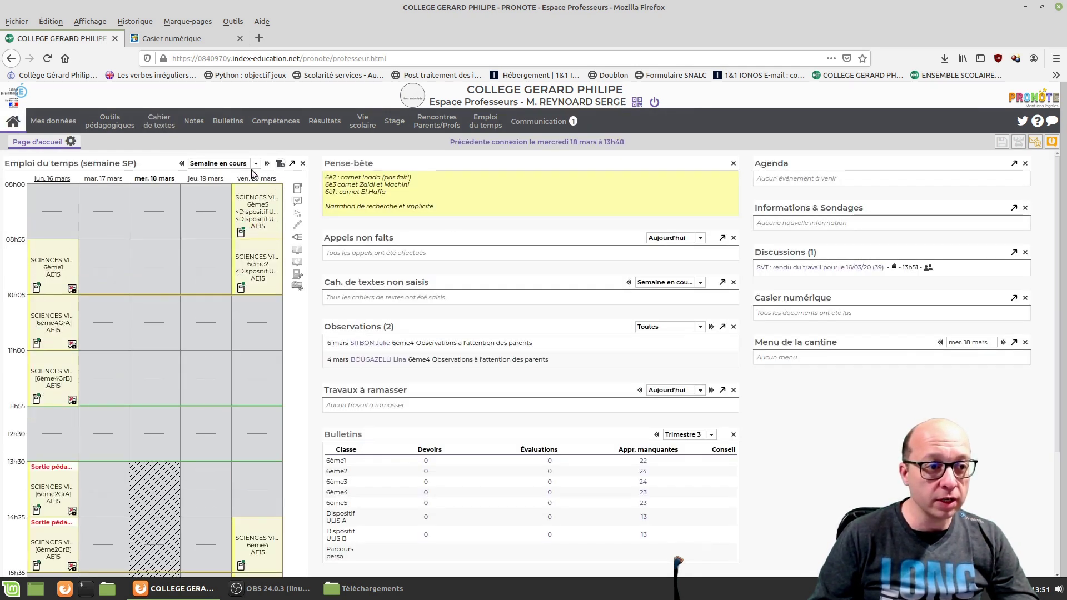
# Display the teacher's own timetable (Mon emploi du temps) for week 26.
pyautogui.moveTo(55, 122)
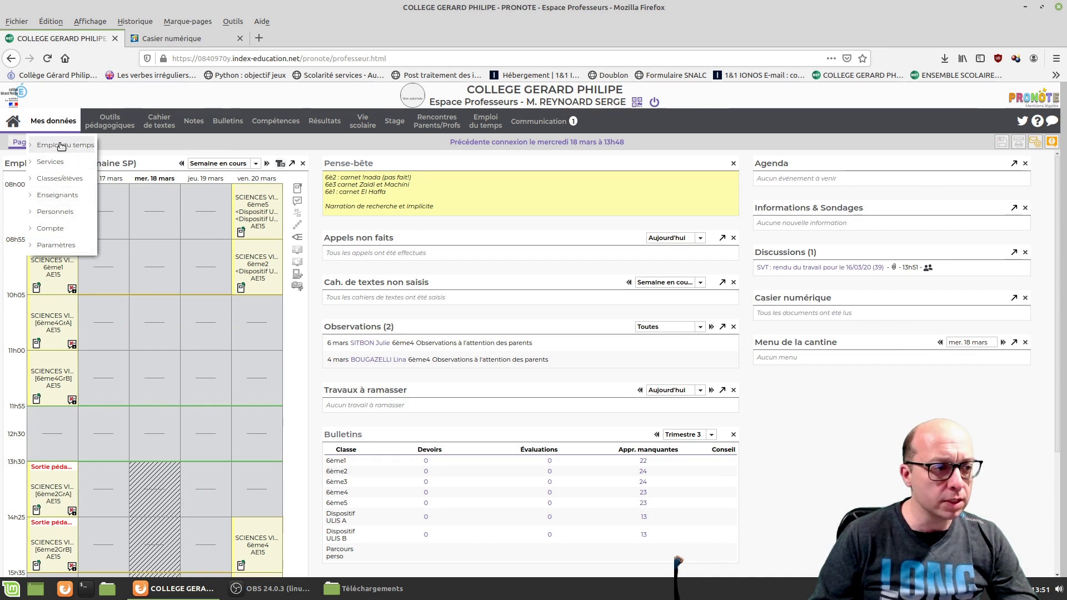
pyautogui.click(62, 146)
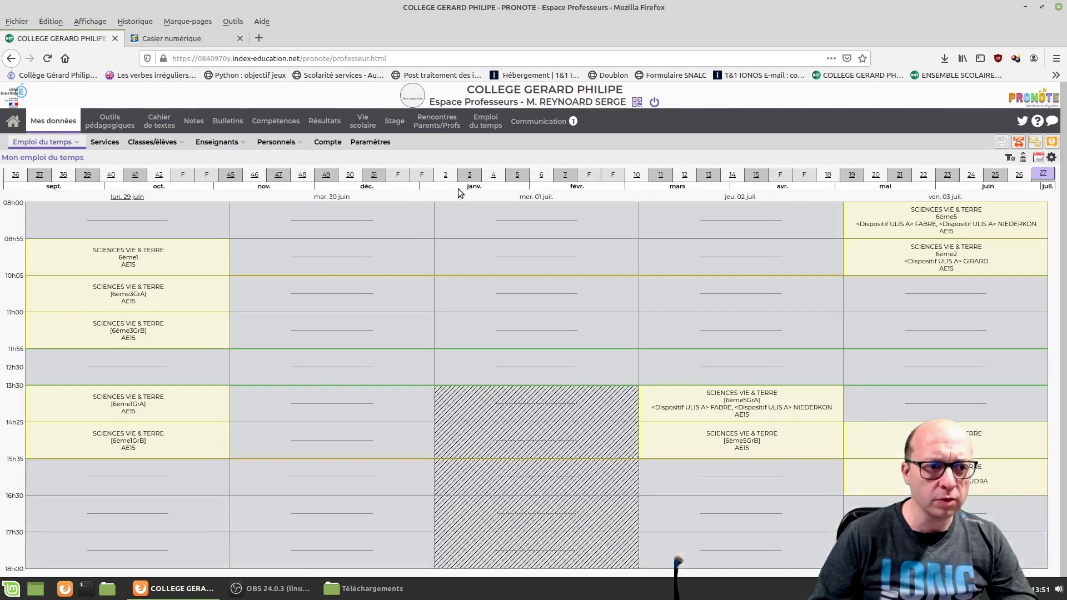
pyautogui.click(1020, 174)
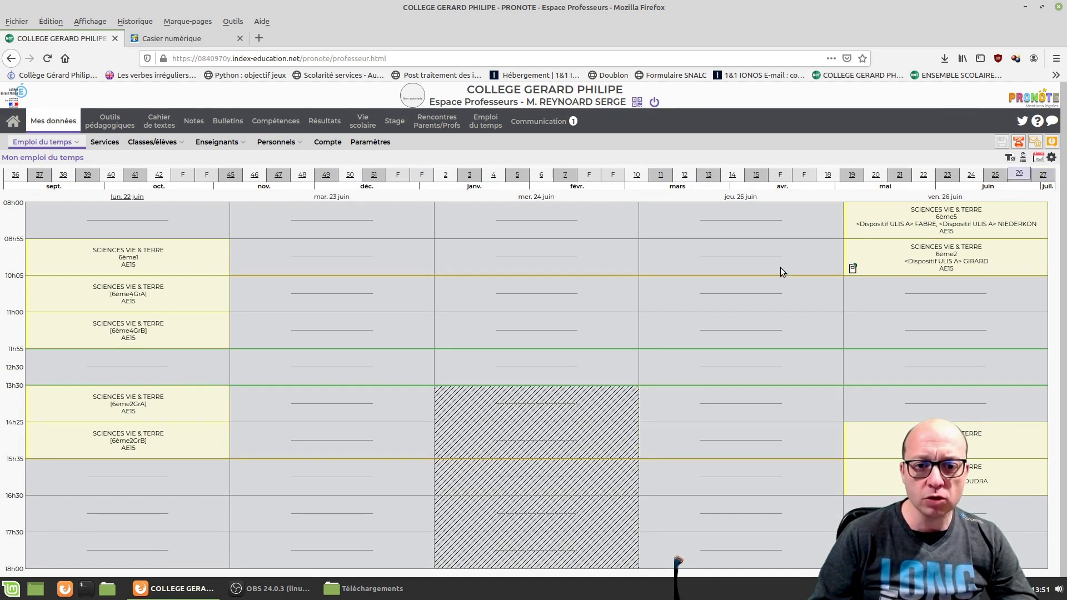
# Consult the Copies rendues of the 6ème2 homework given on ven. 26 juin and open the student's submitted PDF.
pyautogui.click(852, 269)
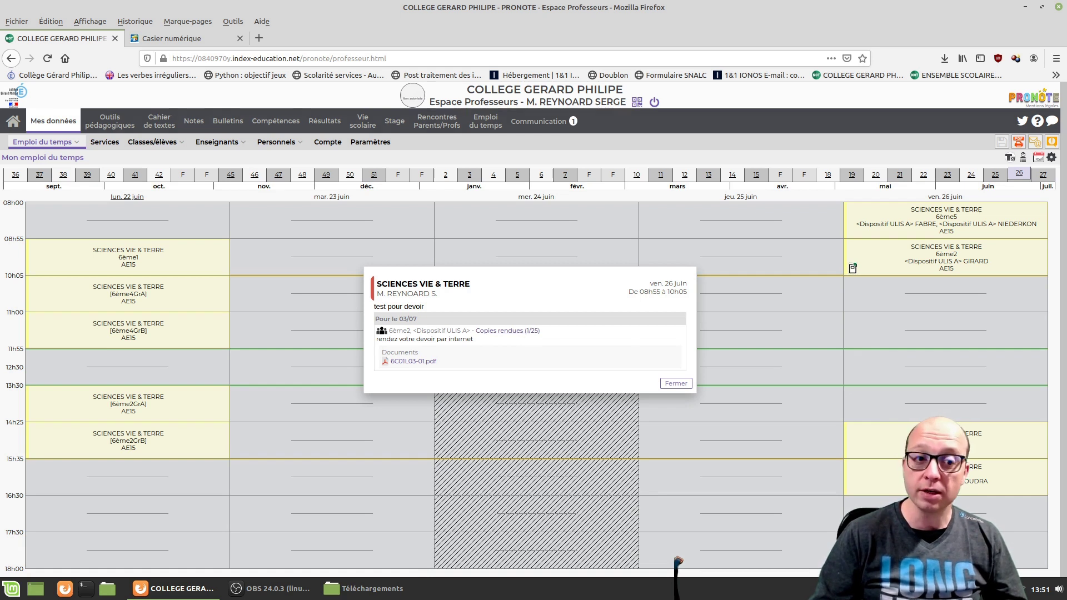
pyautogui.click(528, 331)
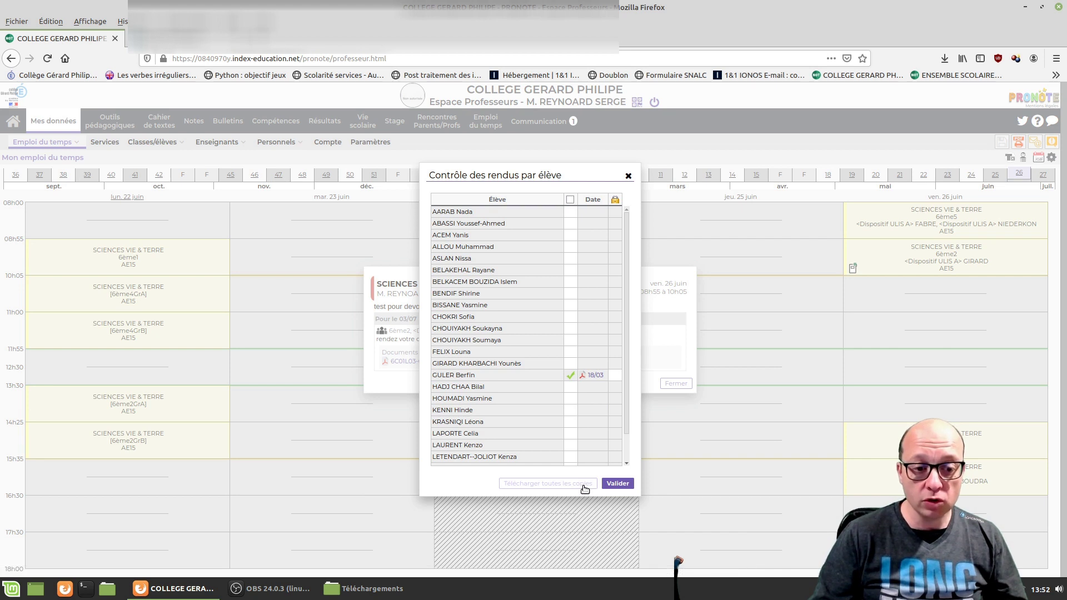
pyautogui.click(591, 374)
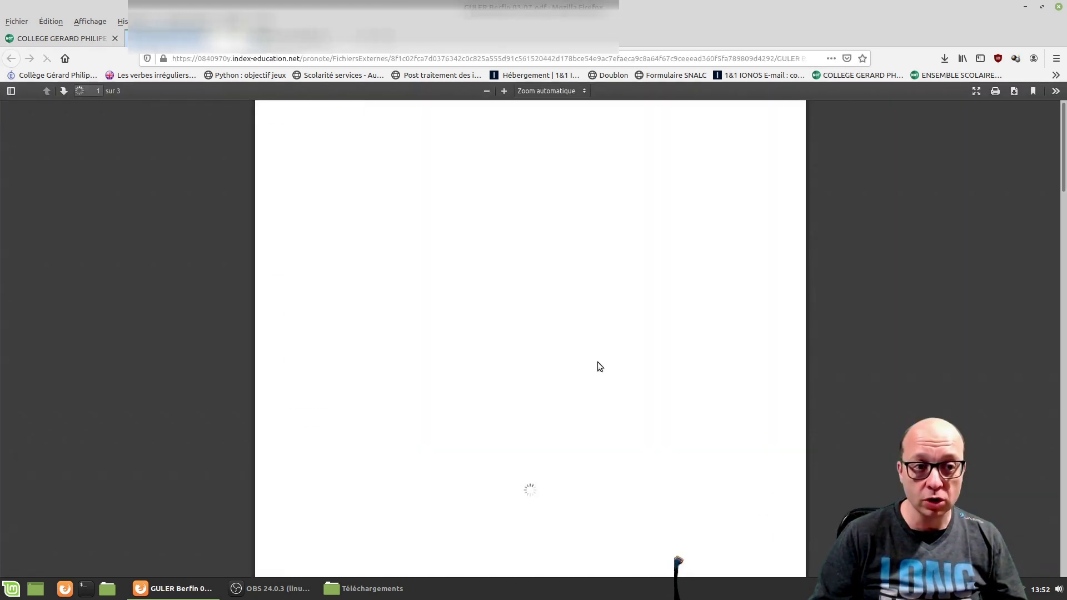